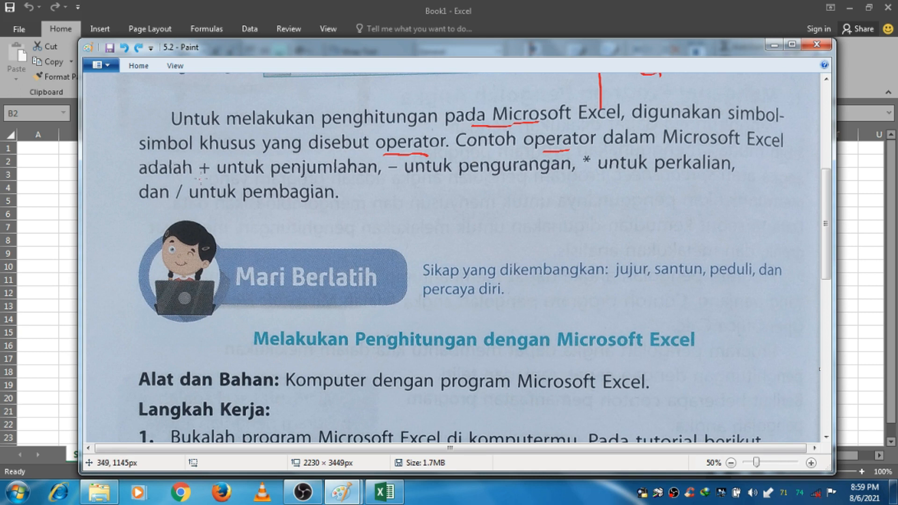
# Step: Underline in red the operators +, −, * and / and the words penjumlahan, pengurangan, perkalian and pembagian in the scanned paragraph
pyautogui.moveTo(318, 183); pyautogui.dragTo(334, 181)
pyautogui.moveTo(389, 178); pyautogui.dragTo(397, 176)
pyautogui.moveTo(470, 183); pyautogui.dragTo(523, 177)
pyautogui.moveTo(584, 174); pyautogui.dragTo(593, 173)
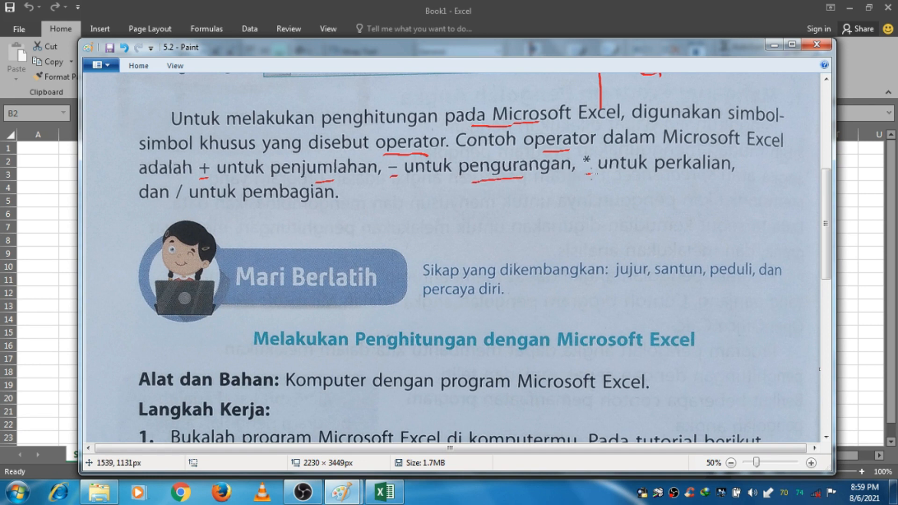
pyautogui.moveTo(672, 180); pyautogui.dragTo(707, 177)
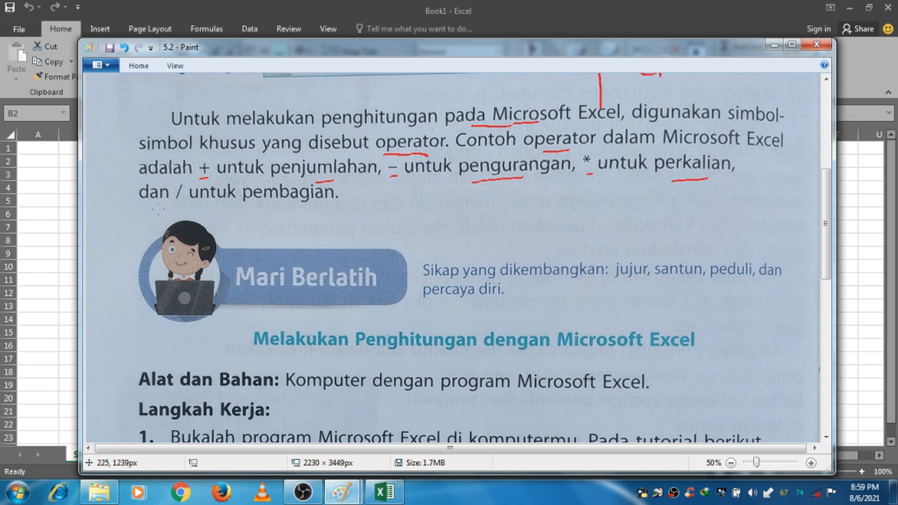
pyautogui.moveTo(170, 207); pyautogui.dragTo(183, 205)
pyautogui.moveTo(267, 210); pyautogui.dragTo(305, 210)
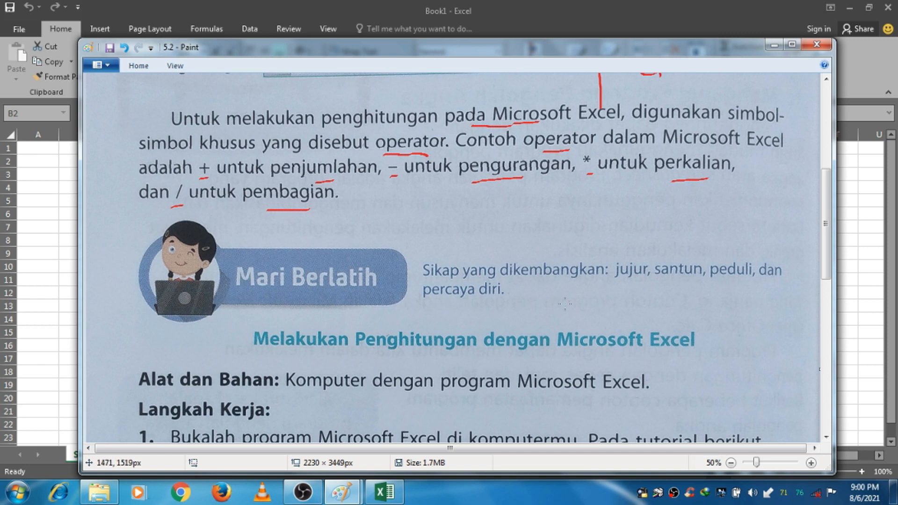
# Step: Underline in red "Komputer" in the Alat dan Bahan line and "Microsoft Excel 2016" in instruction 1 of the scanned page
pyautogui.moveTo(297, 403); pyautogui.dragTo(361, 393)
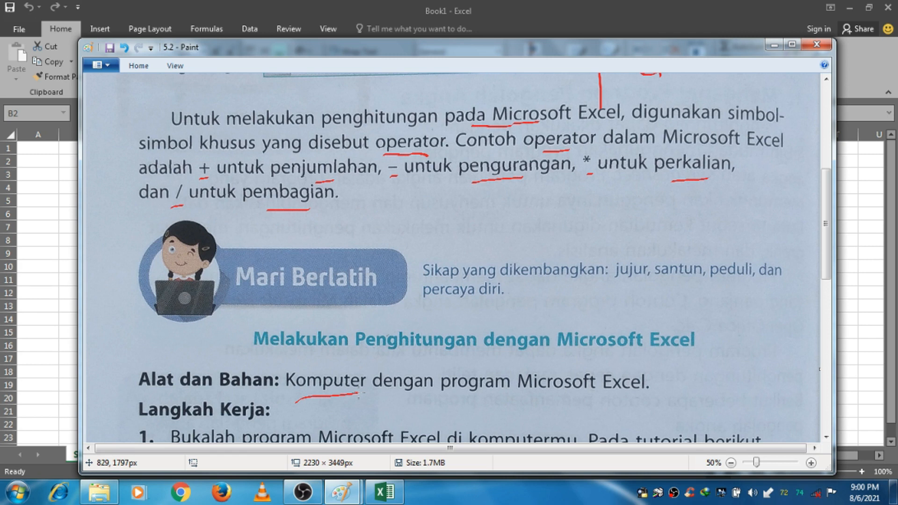
pyautogui.moveTo(827, 227); pyautogui.dragTo(832, 333)
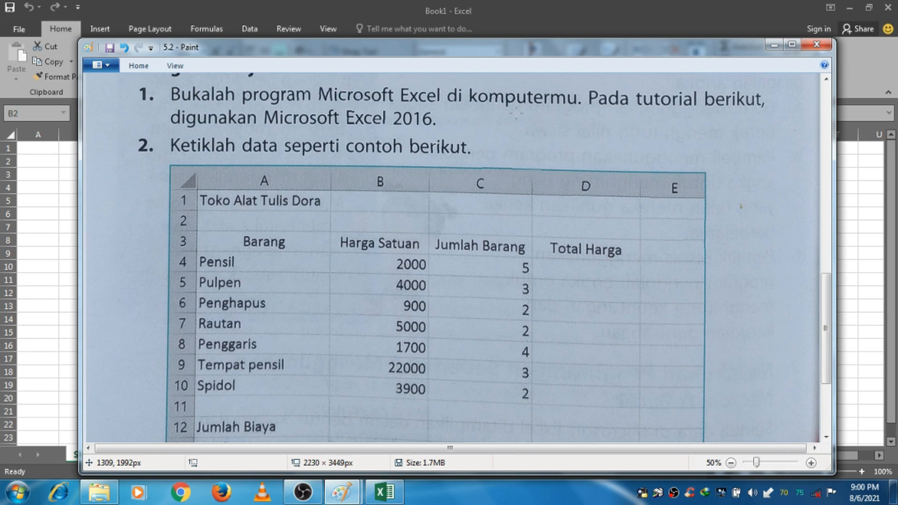
pyautogui.moveTo(304, 131)
pyautogui.mouseDown()
pyautogui.moveTo(388, 125)
pyautogui.moveTo(424, 133)
pyautogui.mouseUp()
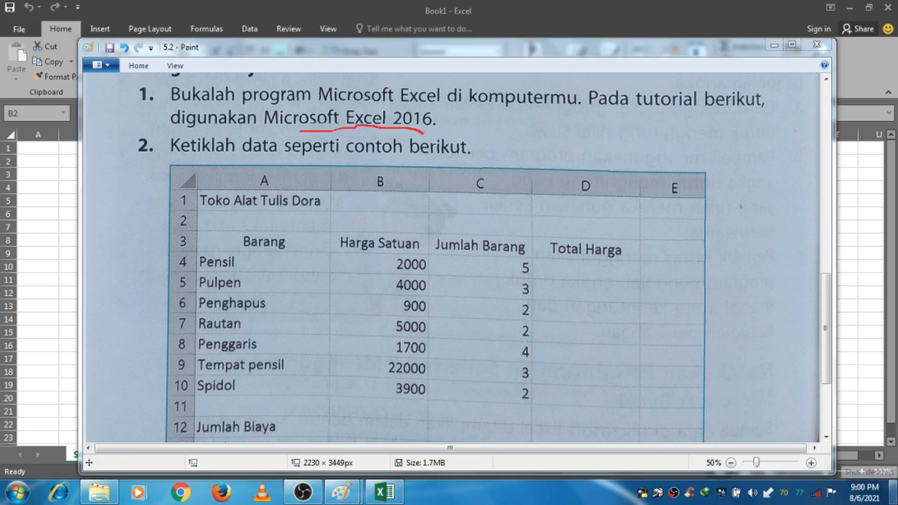
# Step: Show the desktop, start Excel 2016 from the full program list and create a blank workbook in a maximized window
pyautogui.click(894, 492)
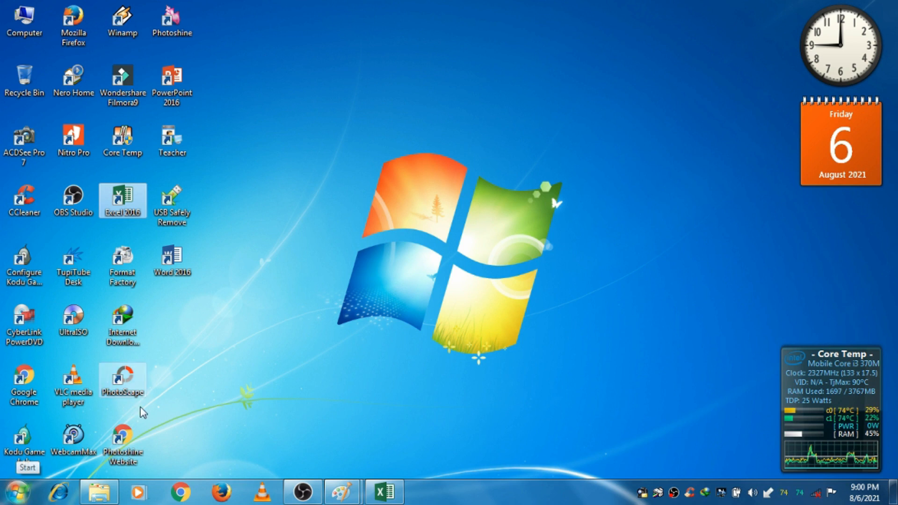
pyautogui.click(15, 499)
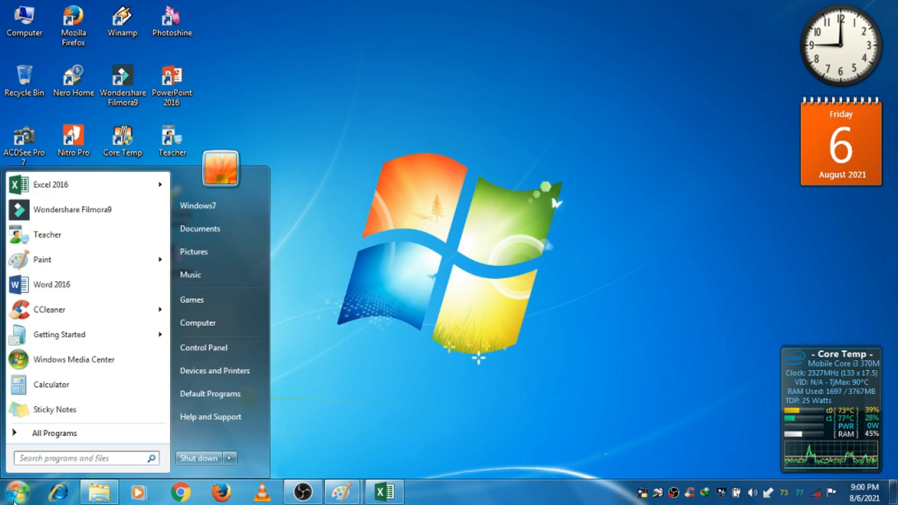
pyautogui.click(83, 438)
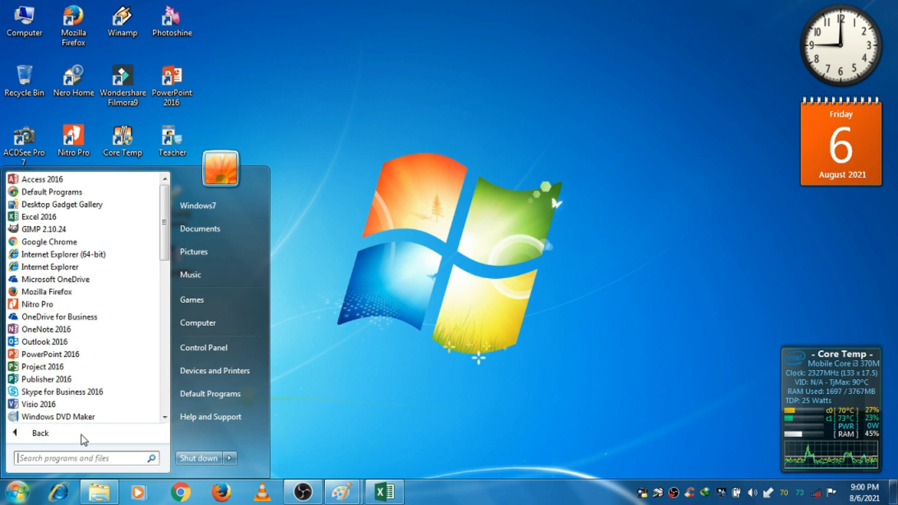
pyautogui.click(92, 217)
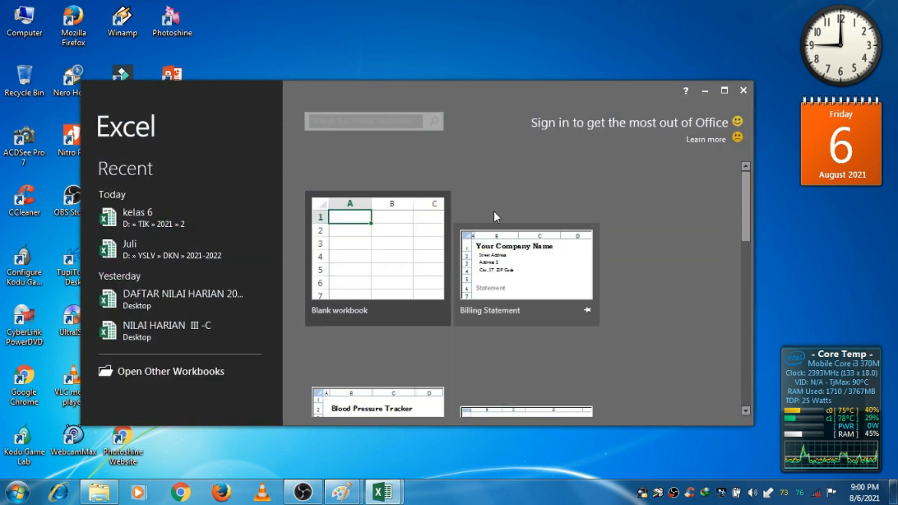
pyautogui.click(358, 313)
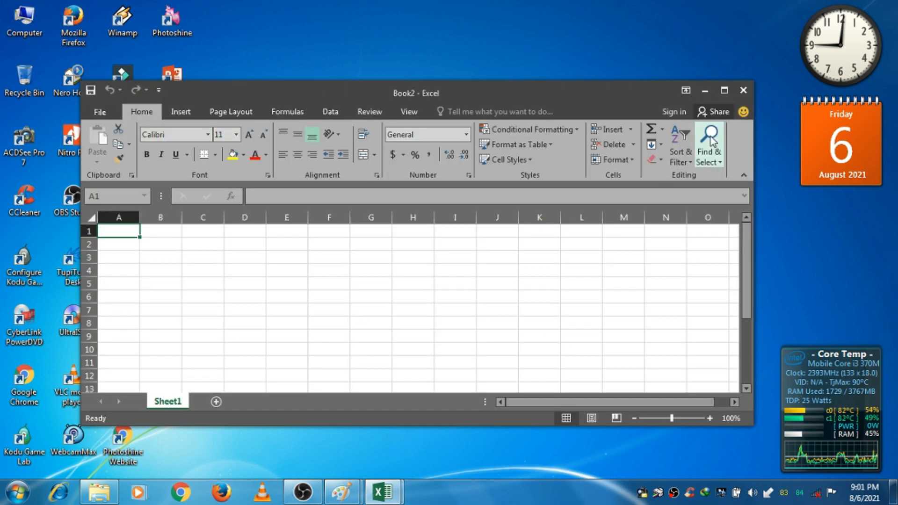
pyautogui.click(724, 91)
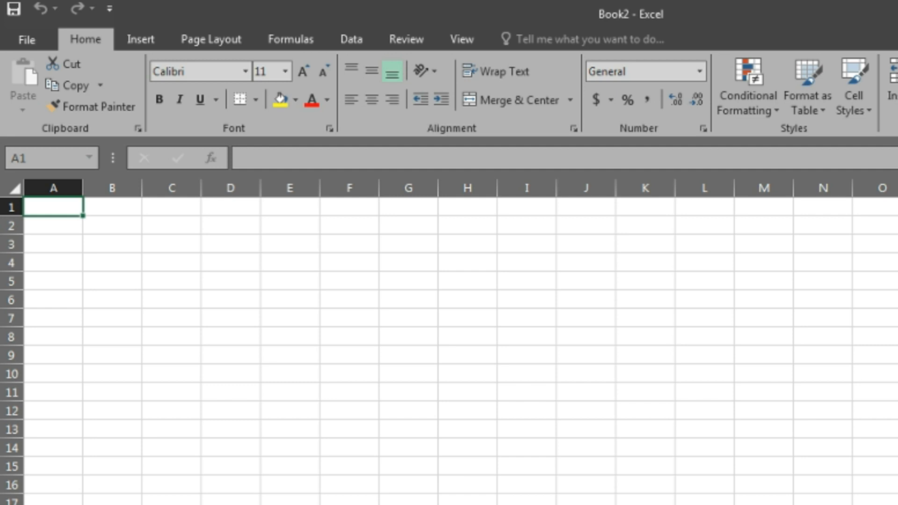
# Step: Enter the title "Toko Alat Tulis Dora" in cell A1
pyautogui.write('Toko Alat Tuis')
pyautogui.press('BackSpace')
pyautogui.press('BackSpace')
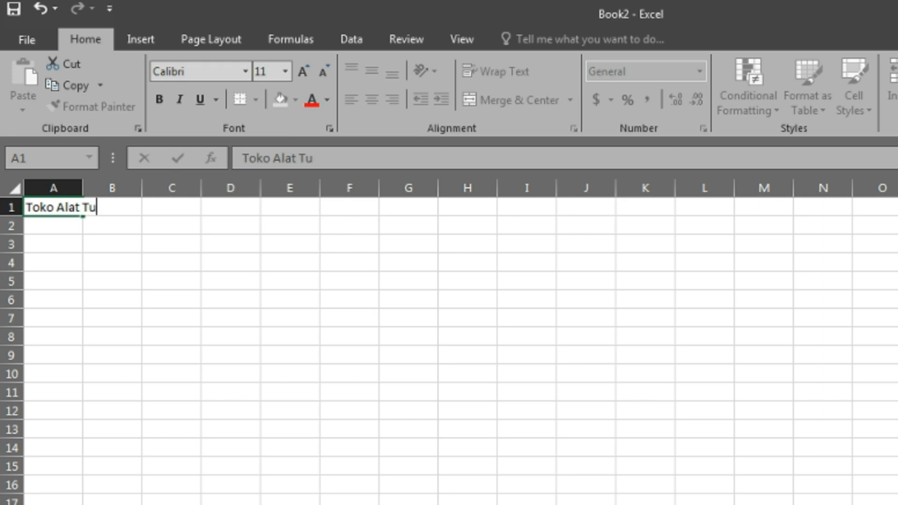
pyautogui.write('lis Dora')
pyautogui.press('Return')
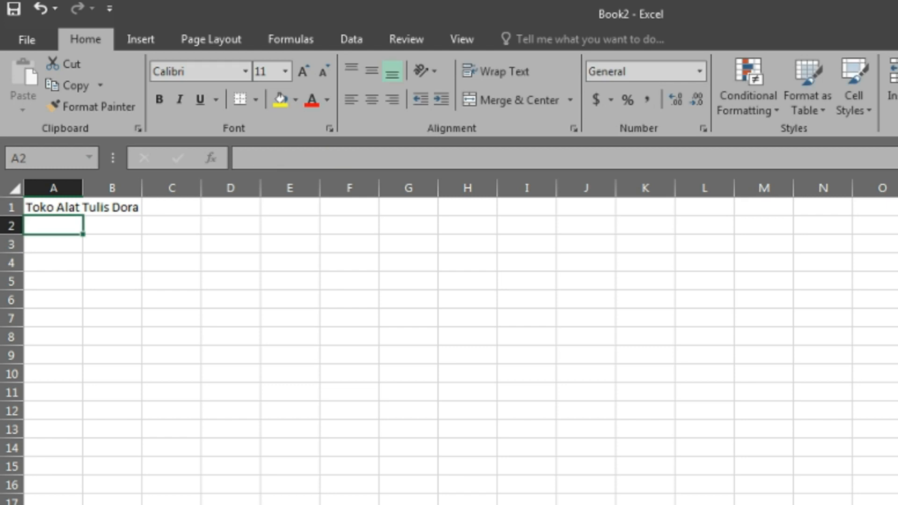
# Step: Enter the column headers "Barang" in A3 and "Harga Satuan" in B3, leaving row 2 empty
pyautogui.press('Return')
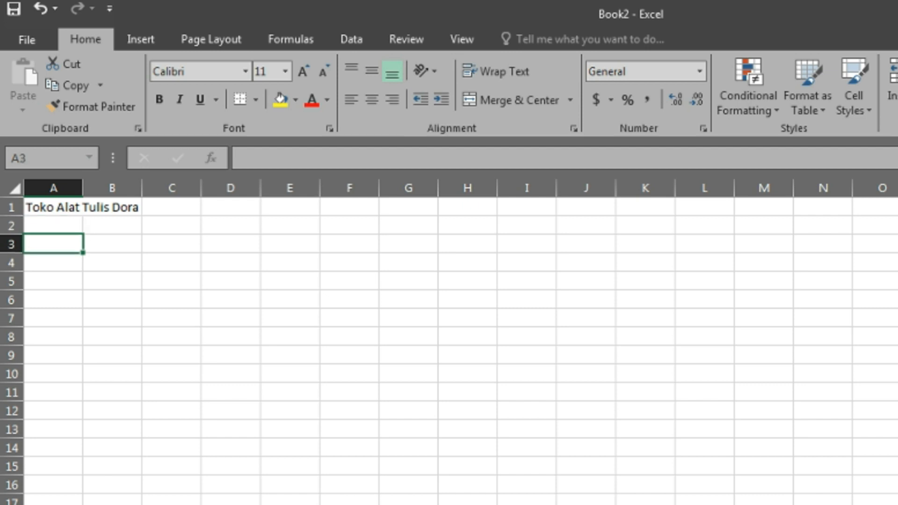
pyautogui.write('Baranf')
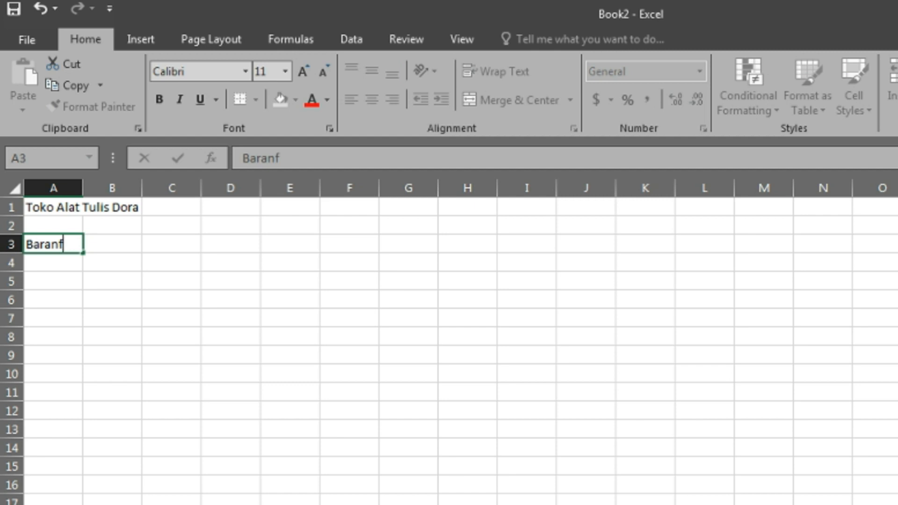
pyautogui.press('BackSpace')
pyautogui.write('g')
pyautogui.press('Tab')
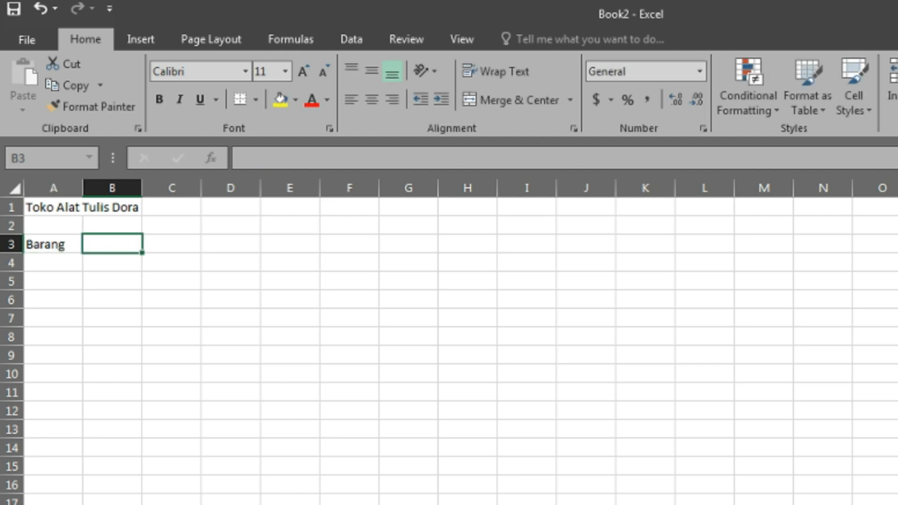
pyautogui.write('Harga')
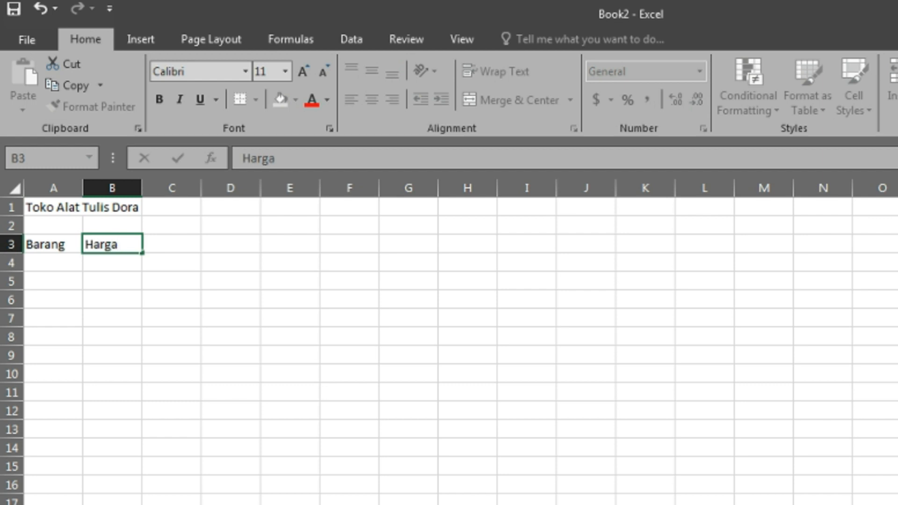
pyautogui.write(' Satuan')
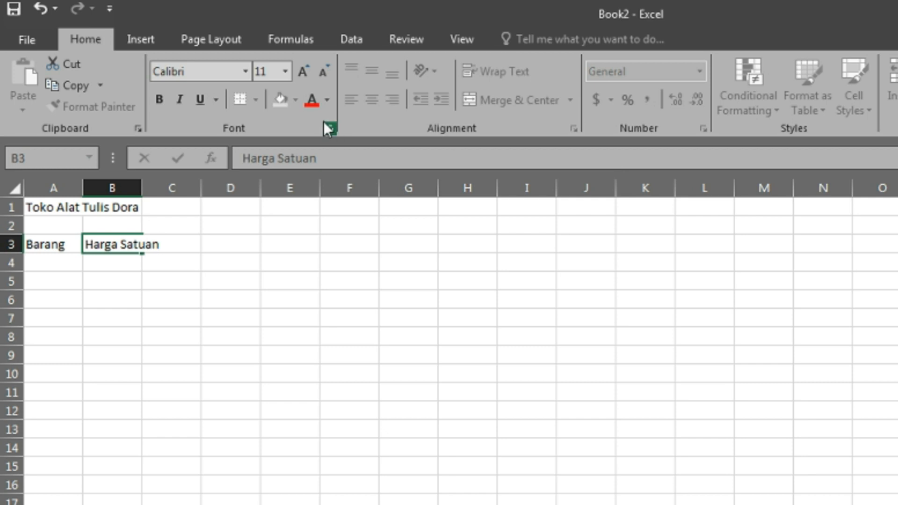
# Step: Enter the column headers "Jumlah Barang" in C3 and "Harga Total" in D3
pyautogui.click(194, 247)
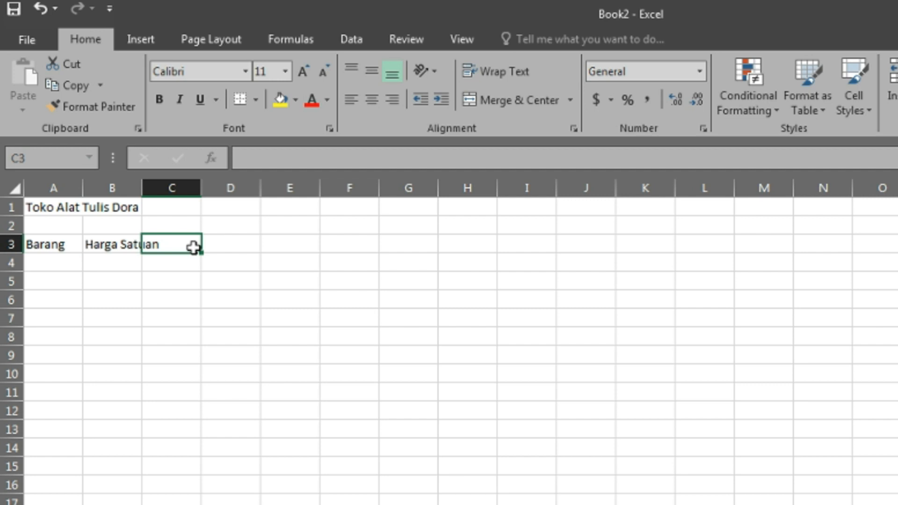
pyautogui.write('Jumlah')
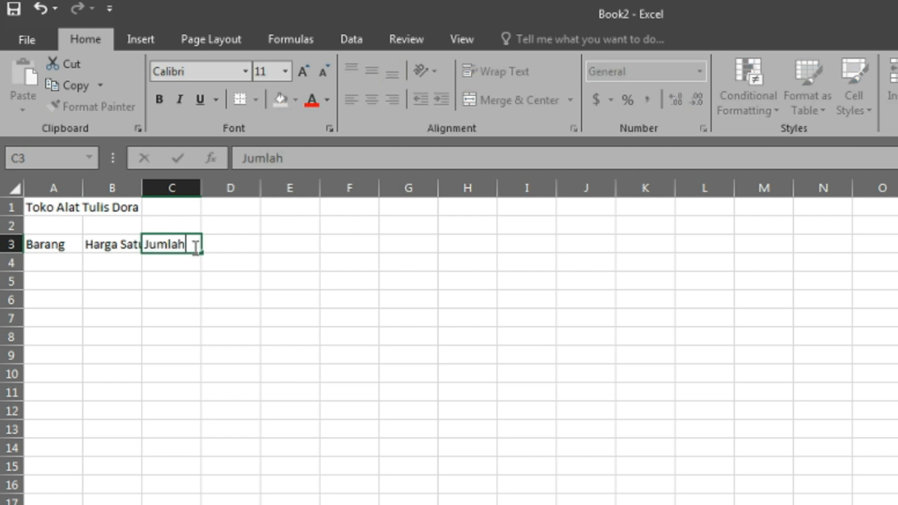
pyautogui.write(' Barang')
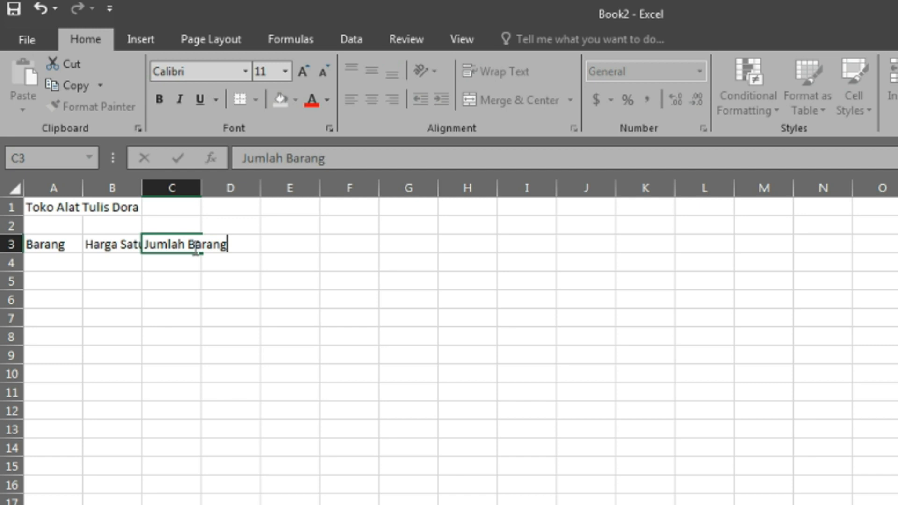
pyautogui.press('Tab')
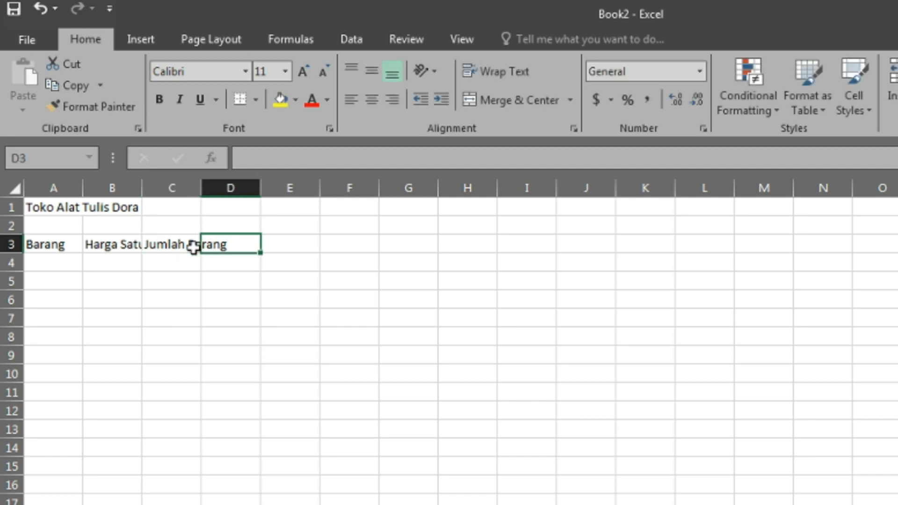
pyautogui.write('Harga t')
pyautogui.press('BackSpace')
pyautogui.press('BackSpace')
pyautogui.write('Total')
pyautogui.press('Return')
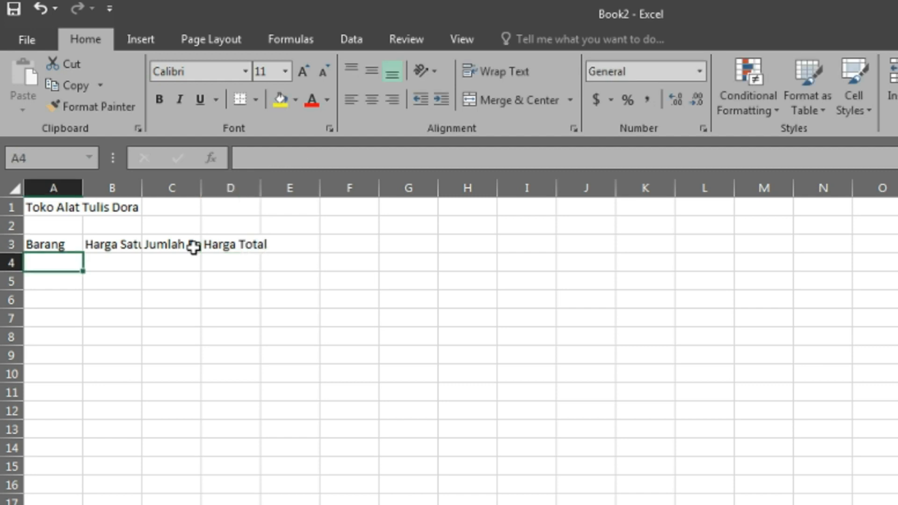
# Step: Fill A4 to A7 of the Barang column with Pensil, Pulpen, Penghapus and Rautan
pyautogui.write('Pensil')
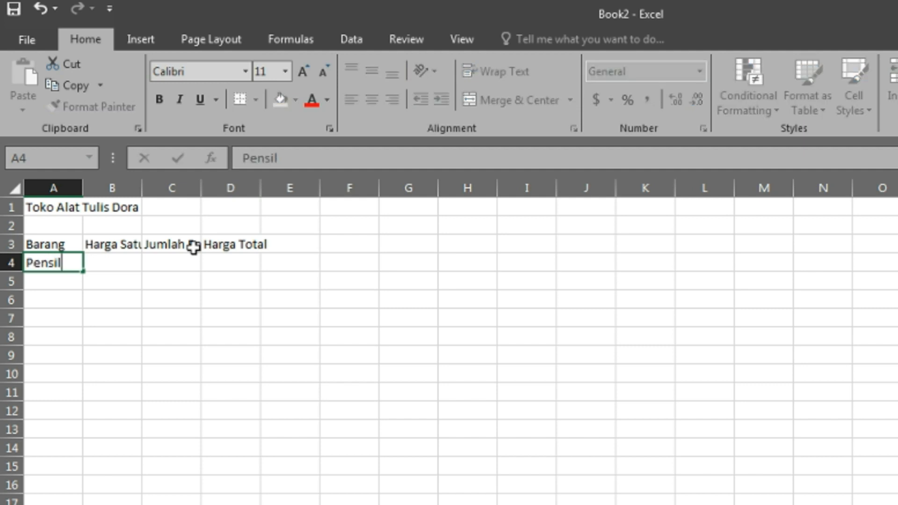
pyautogui.press('Return')
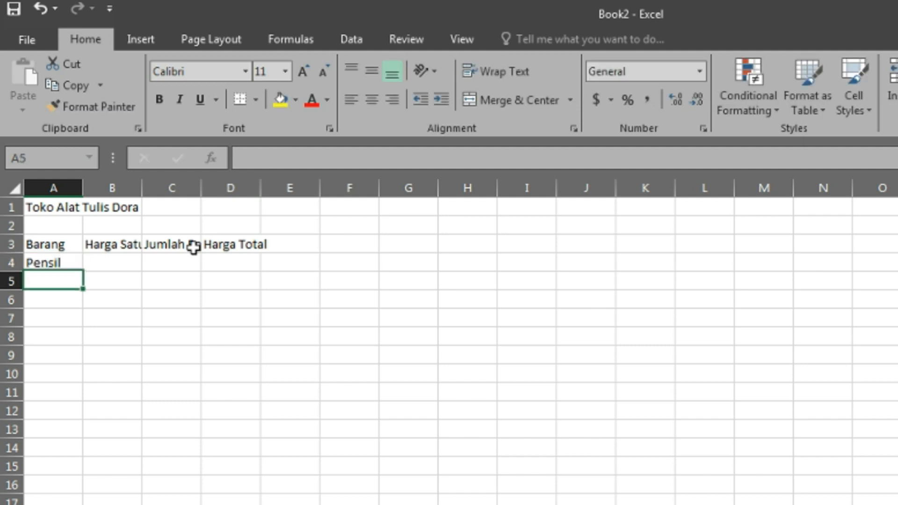
pyautogui.write('Pulpen')
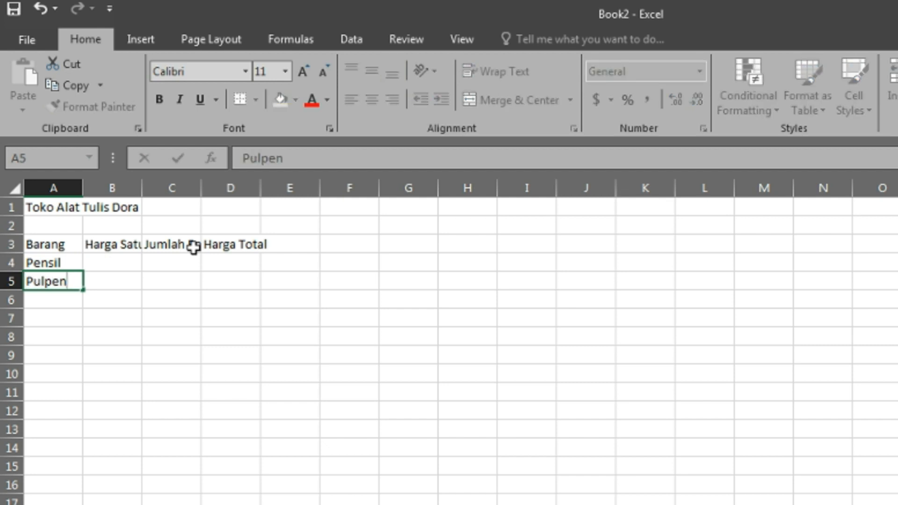
pyautogui.press('Return')
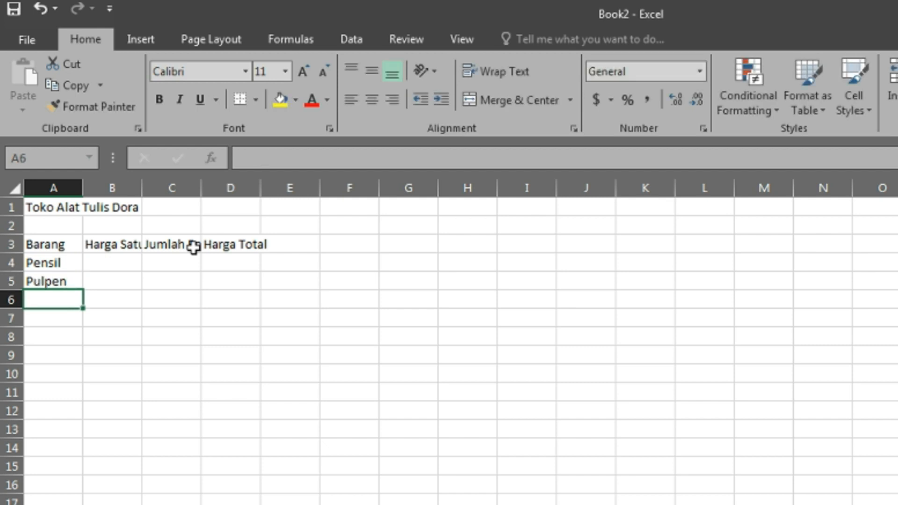
pyautogui.write('Pengh')
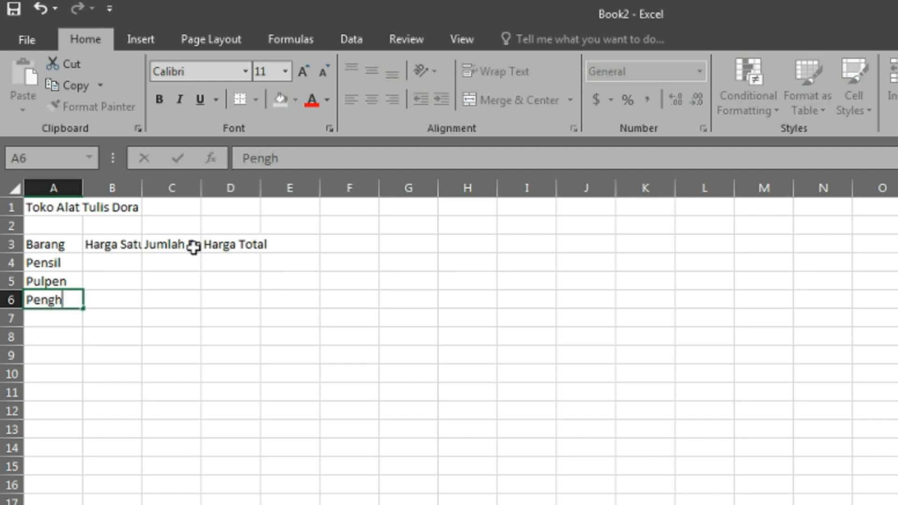
pyautogui.write('apus')
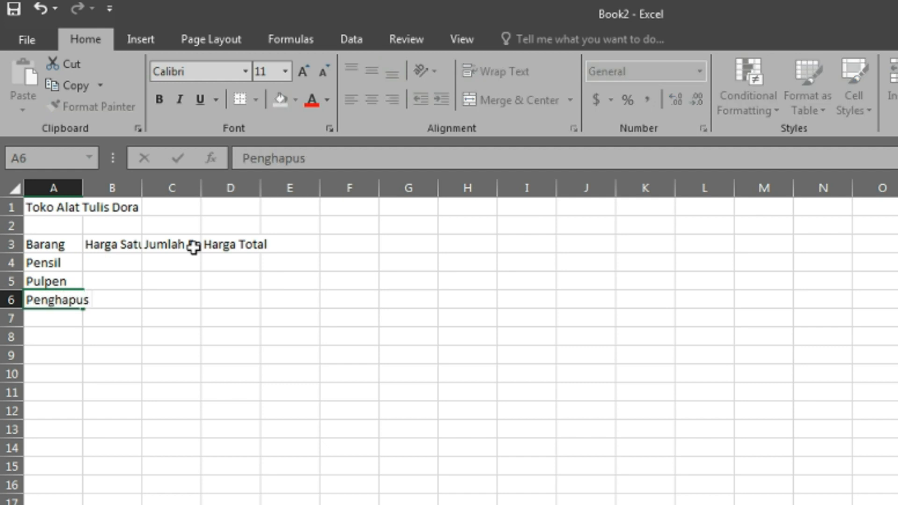
pyautogui.press('Return')
pyautogui.write('Rautan')
pyautogui.press('Return')
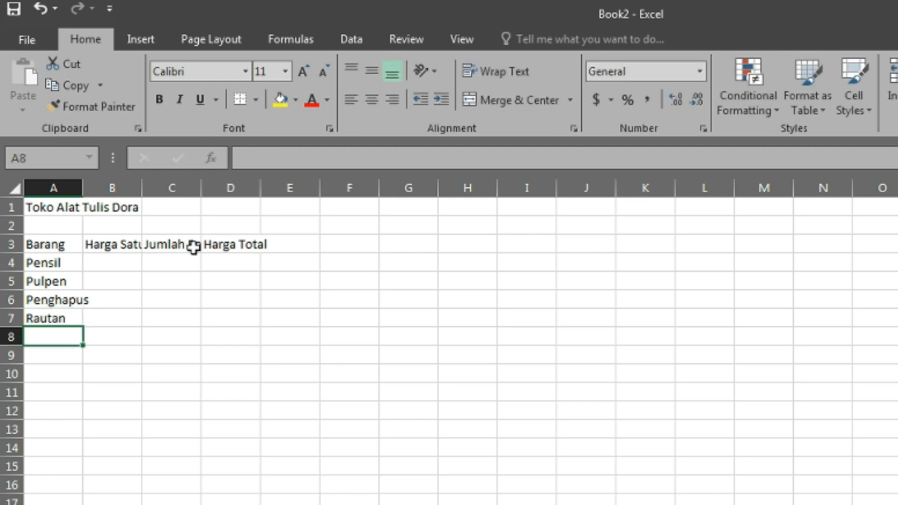
# Step: Add Penggaris in A8 and Tempat Pensil in A9 of the Barang column
pyautogui.write('Pengg')
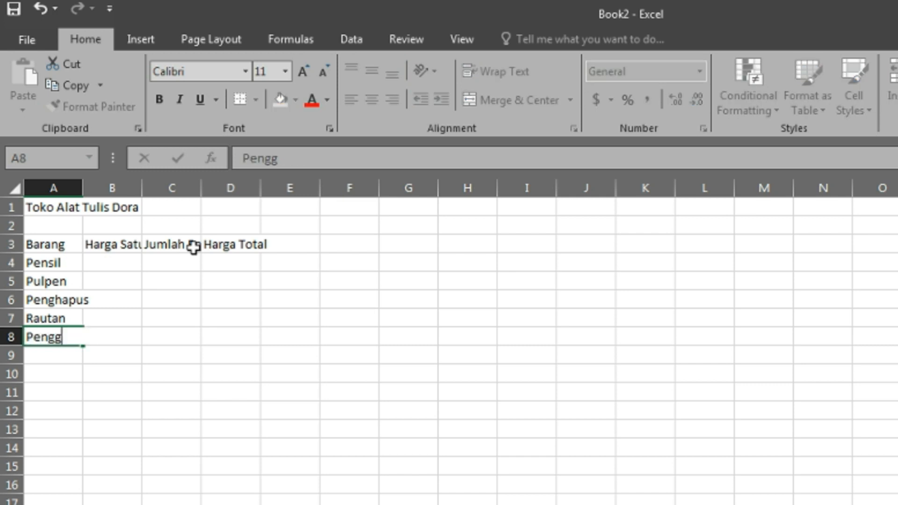
pyautogui.write('aria')
pyautogui.press('BackSpace')
pyautogui.write('s')
pyautogui.press('Return')
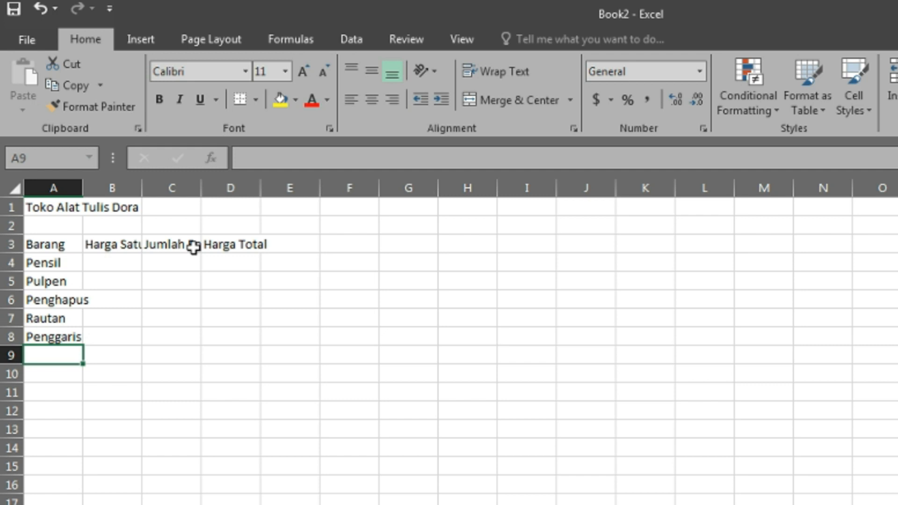
pyautogui.write('Tempat')
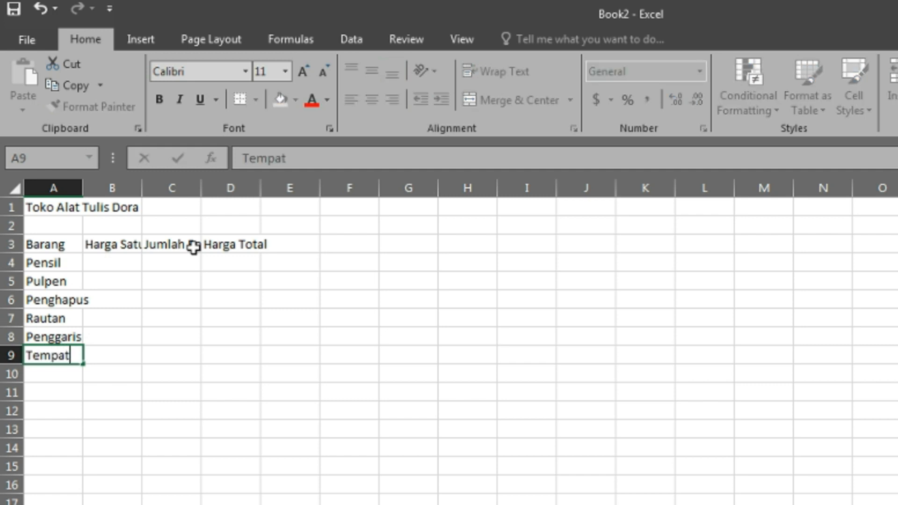
pyautogui.write(' Pensil')
pyautogui.press('Return')
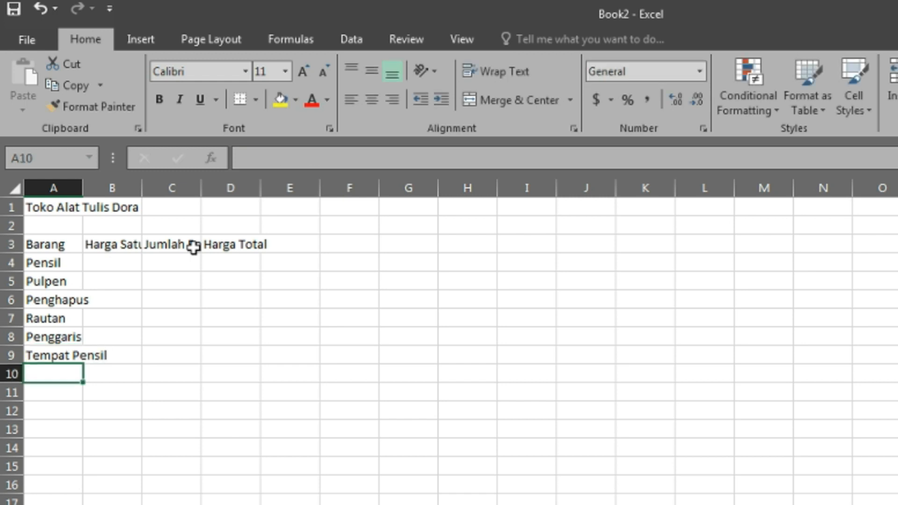
# Step: Add Spidol in A10 and, leaving row 11 empty, the label "Jumlah Biaya" in A12
pyautogui.write('Spidol')
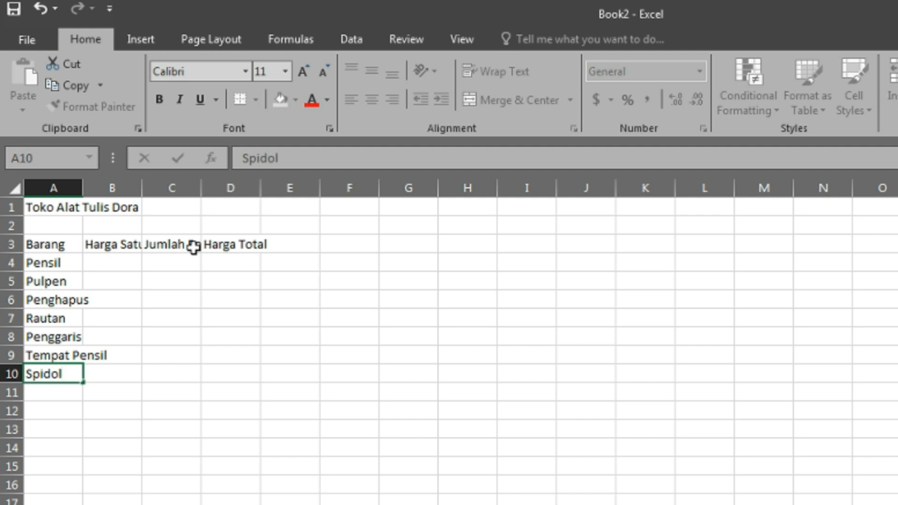
pyautogui.press('Return')
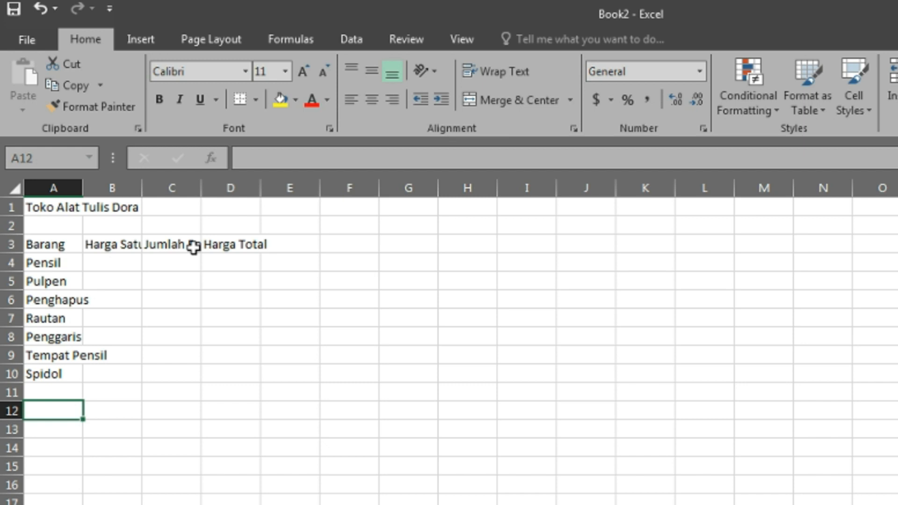
pyautogui.write('Jum')
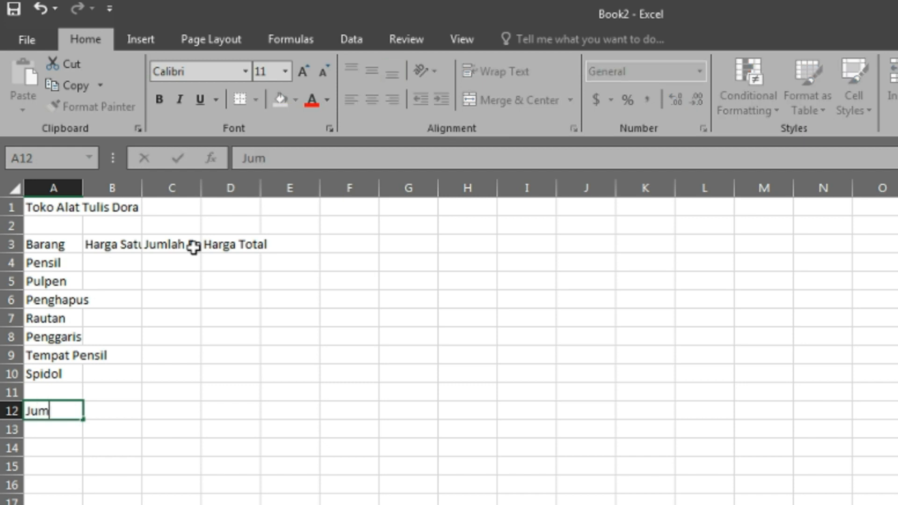
pyautogui.write('lah bi')
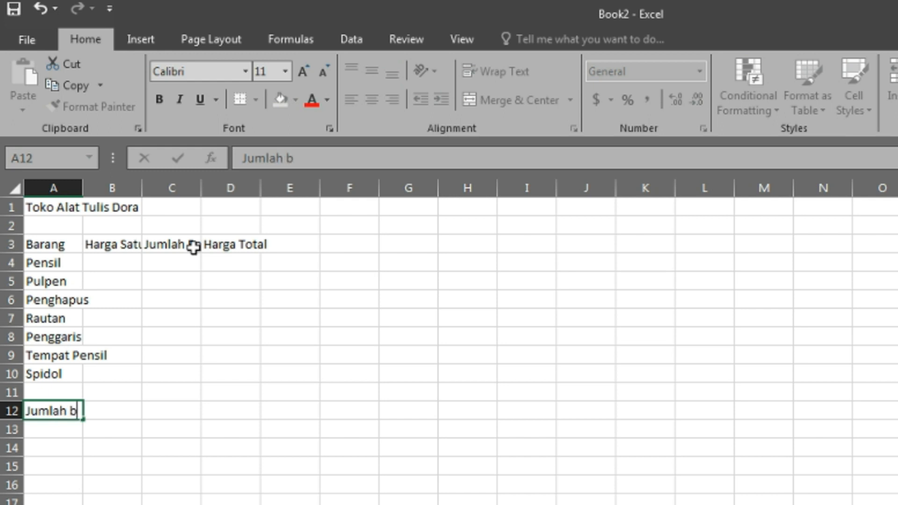
pyautogui.press('BackSpace')
pyautogui.press('BackSpace')
pyautogui.write('Biaya')
pyautogui.press('Return')
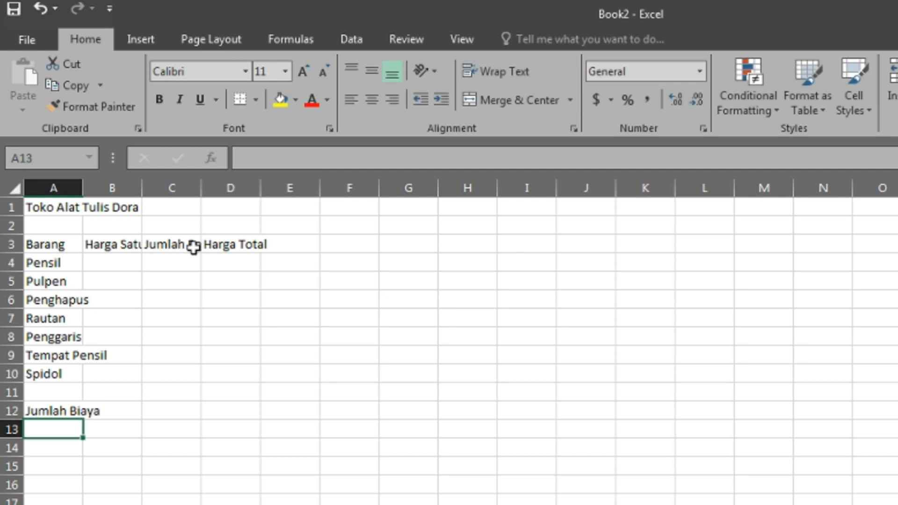
# Step: Enter the labels "Pembayaran" in A13 and "Kembalian" in A14
pyautogui.write('Pe')
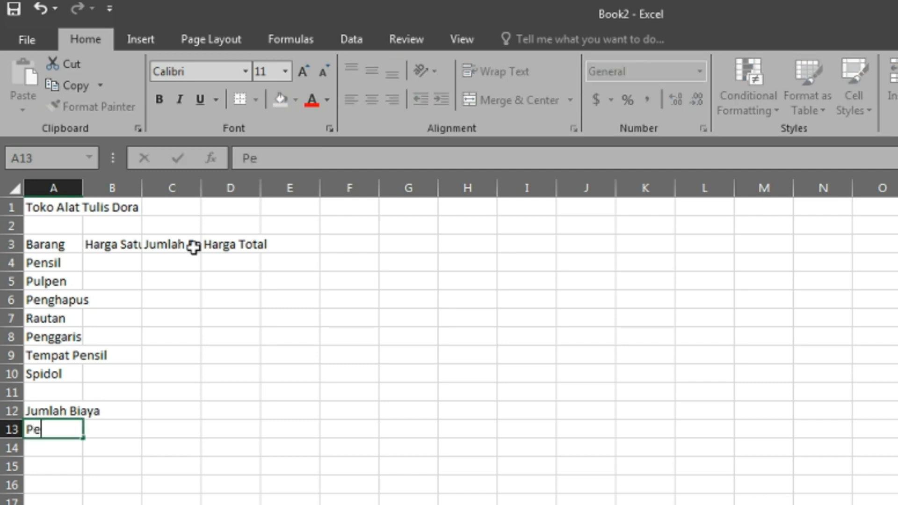
pyautogui.write('mbayaran')
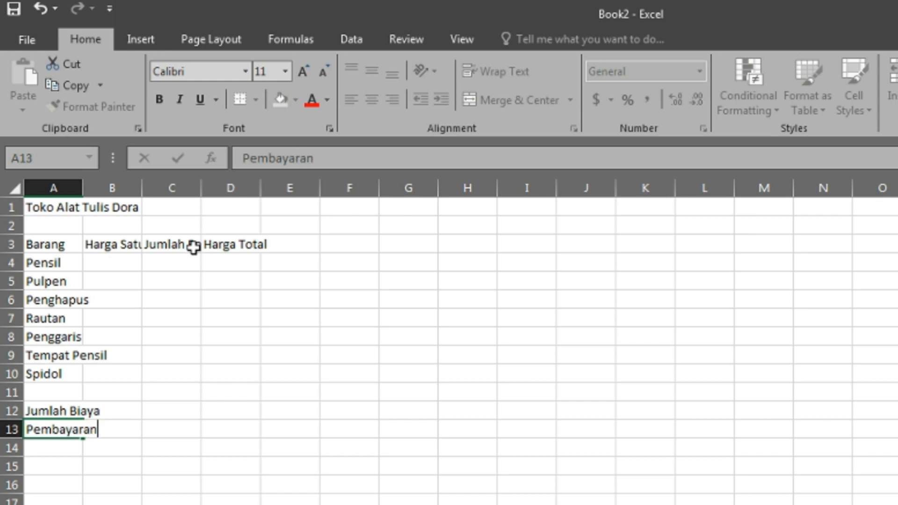
pyautogui.press('Return')
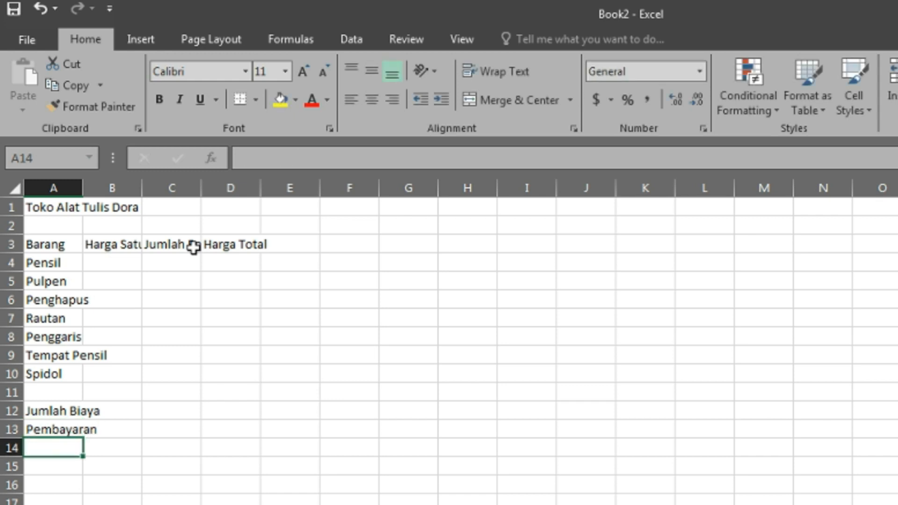
pyautogui.write('Ke')
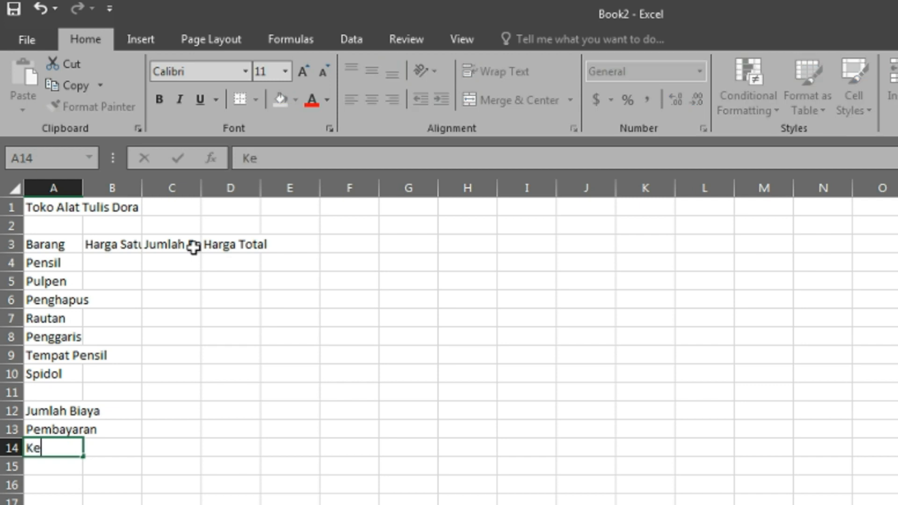
pyautogui.write('mbalian')
pyautogui.hotkey('ctrl', 'Return')
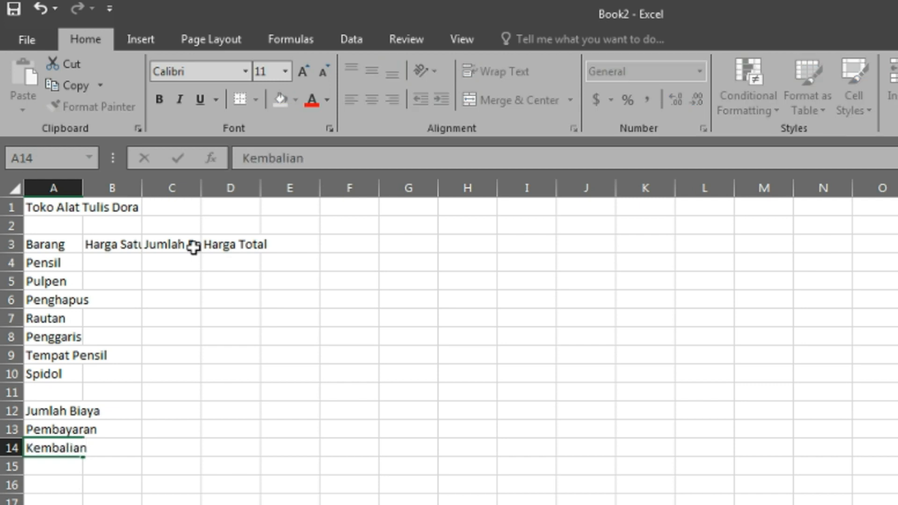
# Step: Enter the unit prices 2000, 4000 and 900 for Pensil, Pulpen and Penghapus in B4 to B6
pyautogui.click(125, 262)
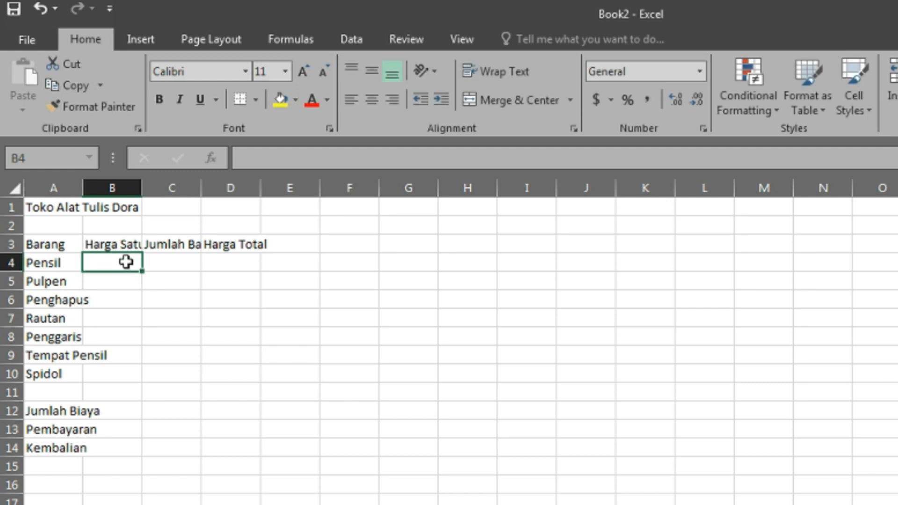
pyautogui.write('2000')
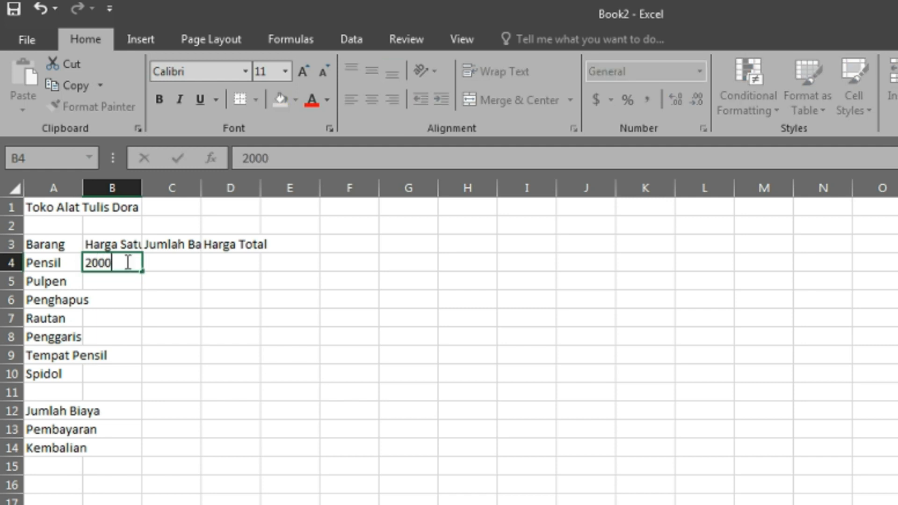
pyautogui.press('Return')
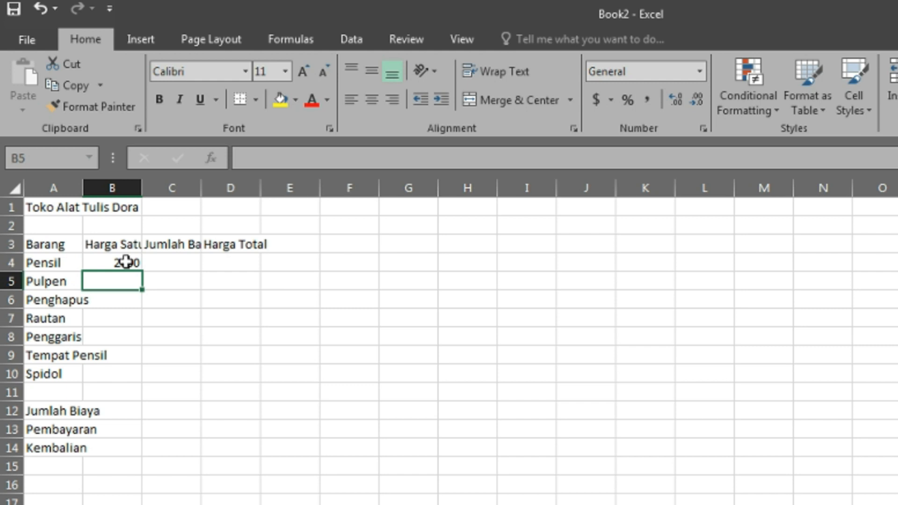
pyautogui.write('4000')
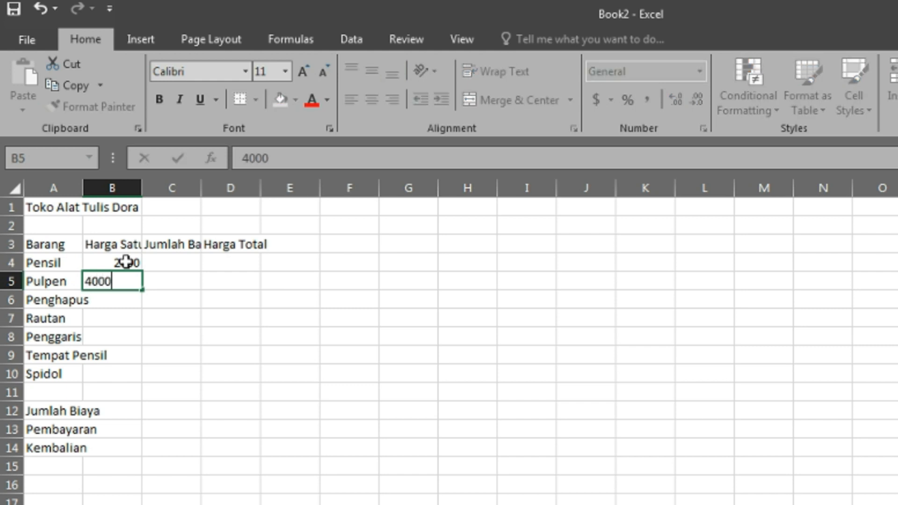
pyautogui.press('Return')
pyautogui.write('900')
pyautogui.press('Return')
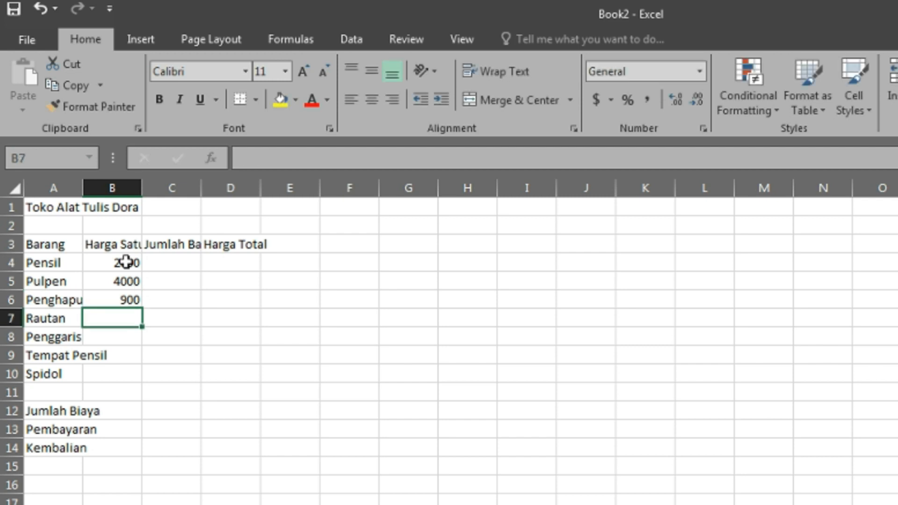
# Step: Fill B7 to B10 of the Harga Satuan column with 5000, 1700, 22000 and 3900
pyautogui.write('5000')
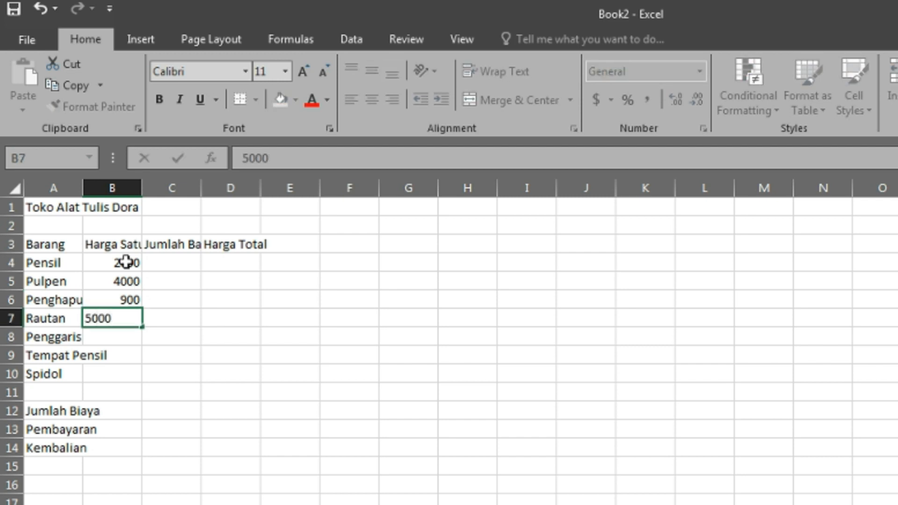
pyautogui.press('Return')
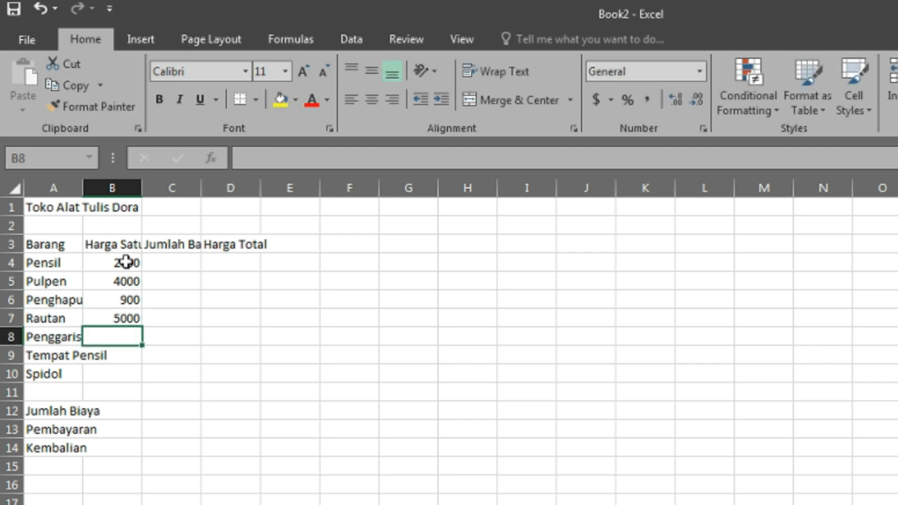
pyautogui.write('1700')
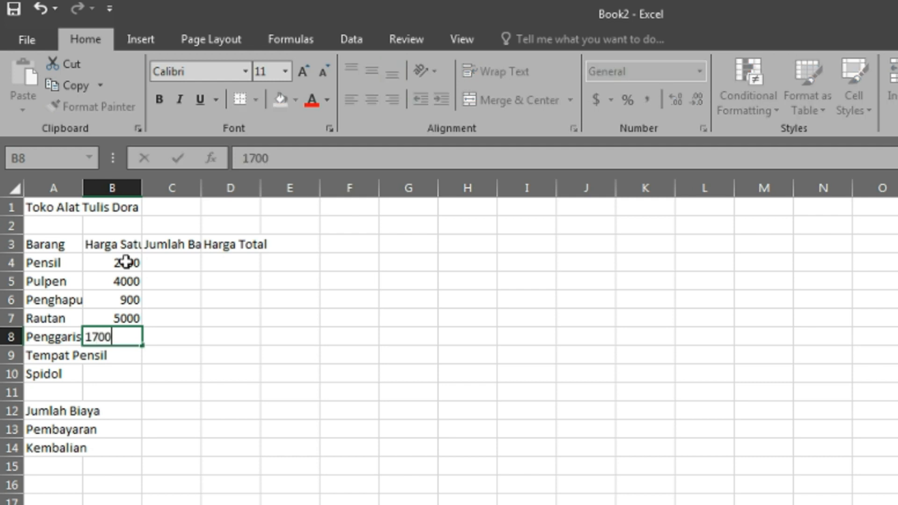
pyautogui.press('Return')
pyautogui.write('22000')
pyautogui.press('Return')
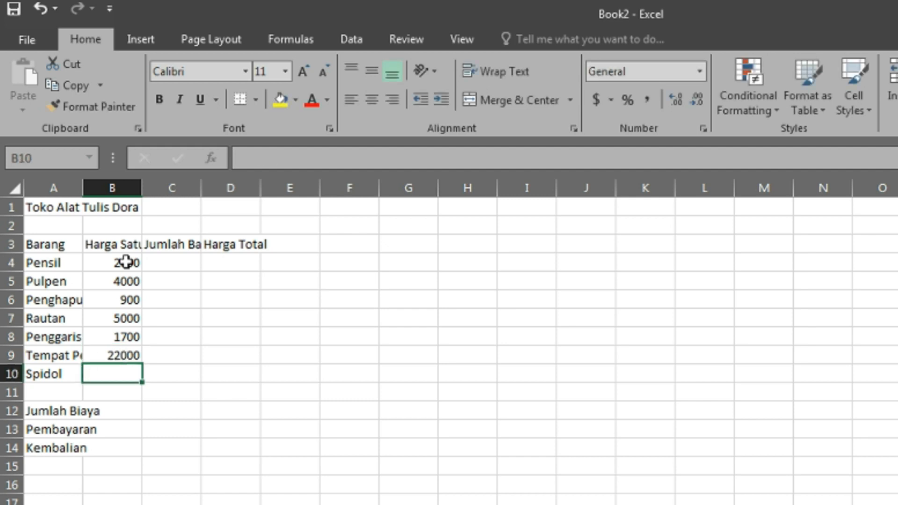
pyautogui.write('3900')
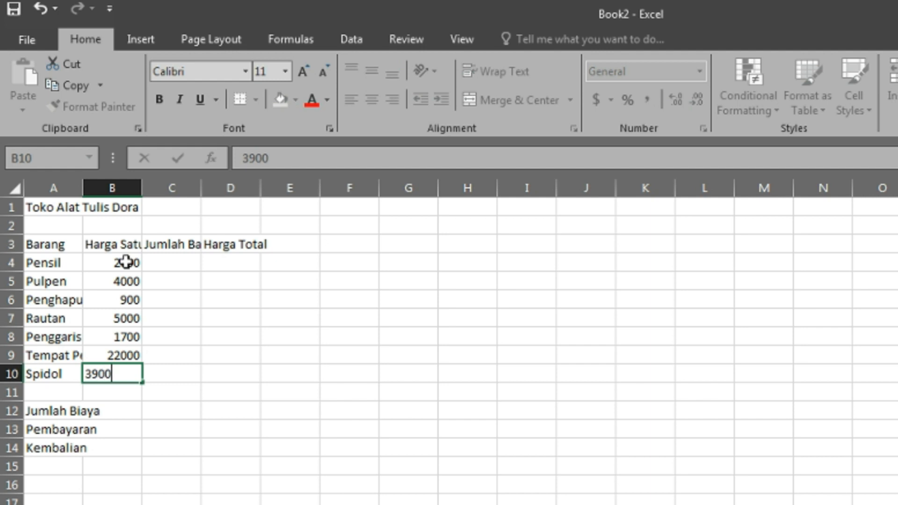
# Step: Enter the quantities 5, 3 and 2 for Pensil, Pulpen and Penghapus in C4 to C6
pyautogui.click(177, 265)
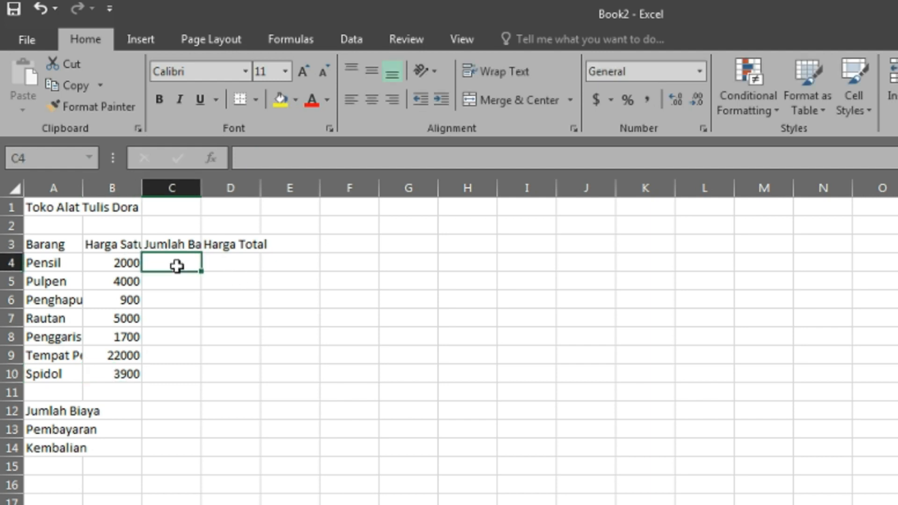
pyautogui.write('5')
pyautogui.press('Return')
pyautogui.write('3')
pyautogui.press('Return')
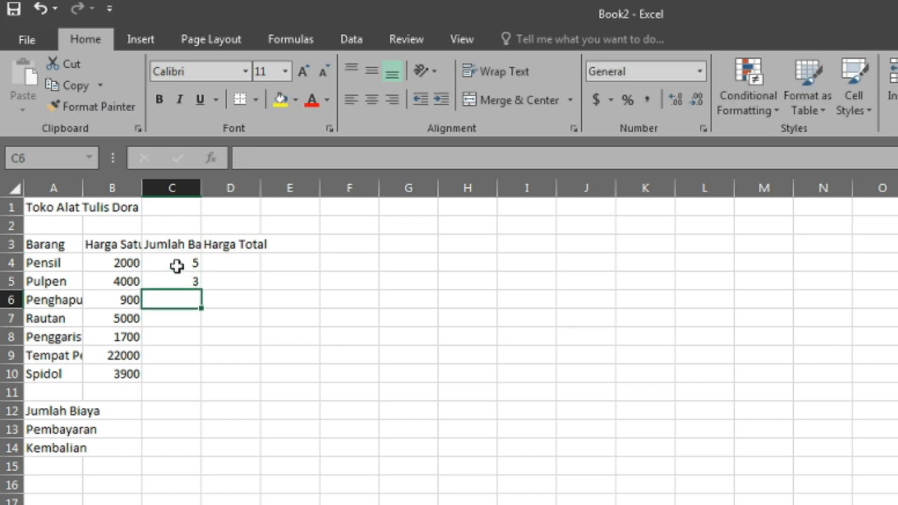
pyautogui.write('2')
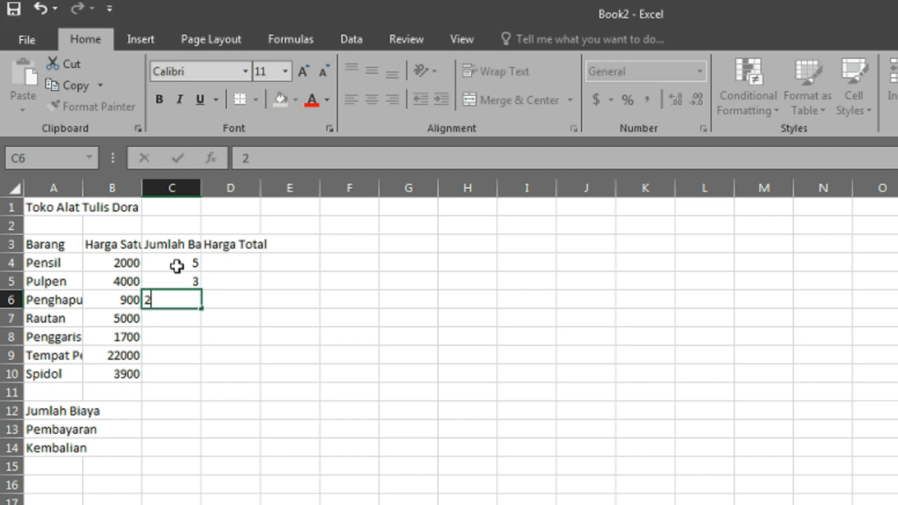
pyautogui.press('Return')
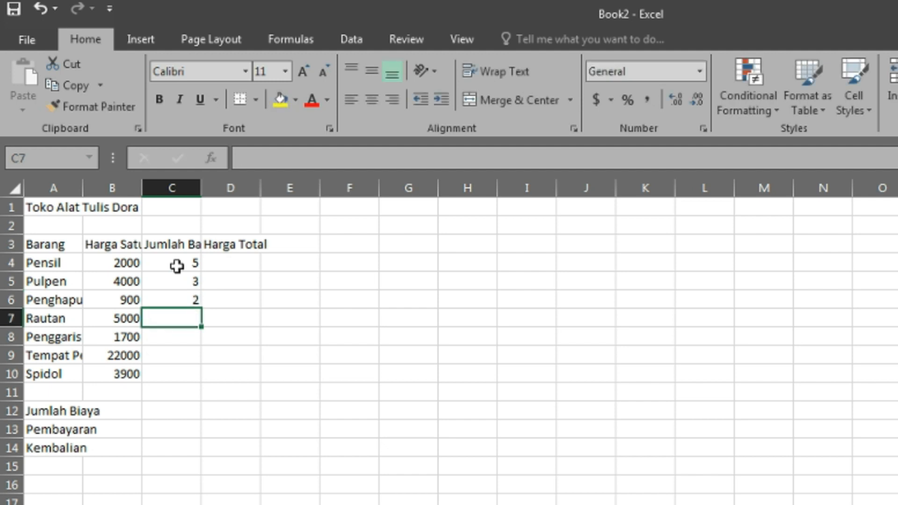
# Step: Fill C7 to C10 of the Jumlah Barang column with the quantities 2, 4, 3 and 2
pyautogui.write('2')
pyautogui.press('Return')
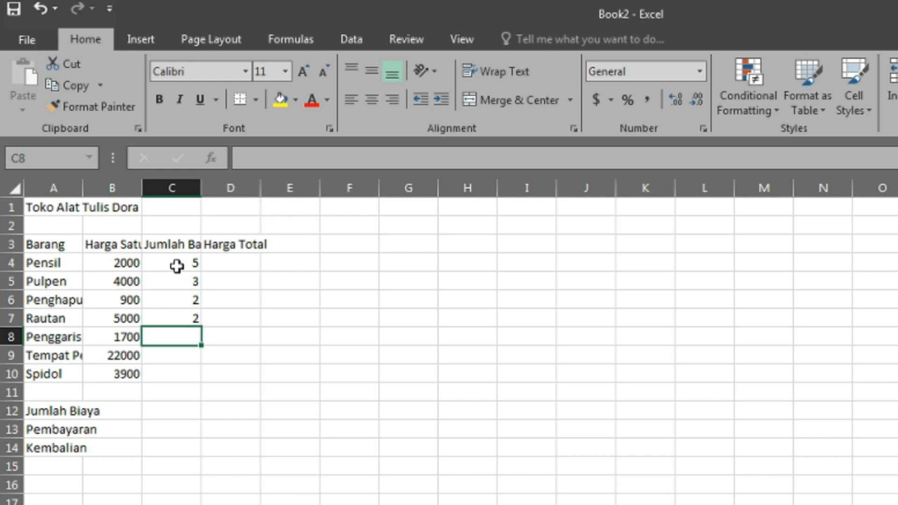
pyautogui.write('4')
pyautogui.press('Return')
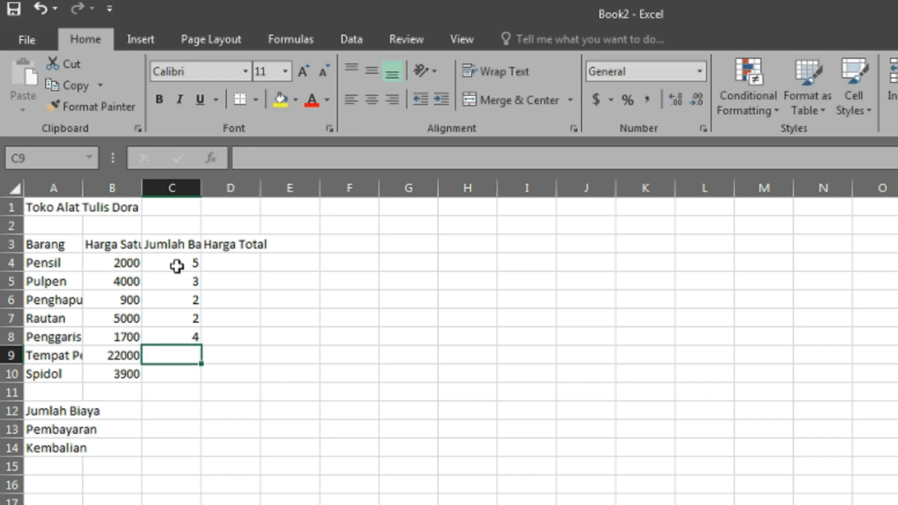
pyautogui.write('3')
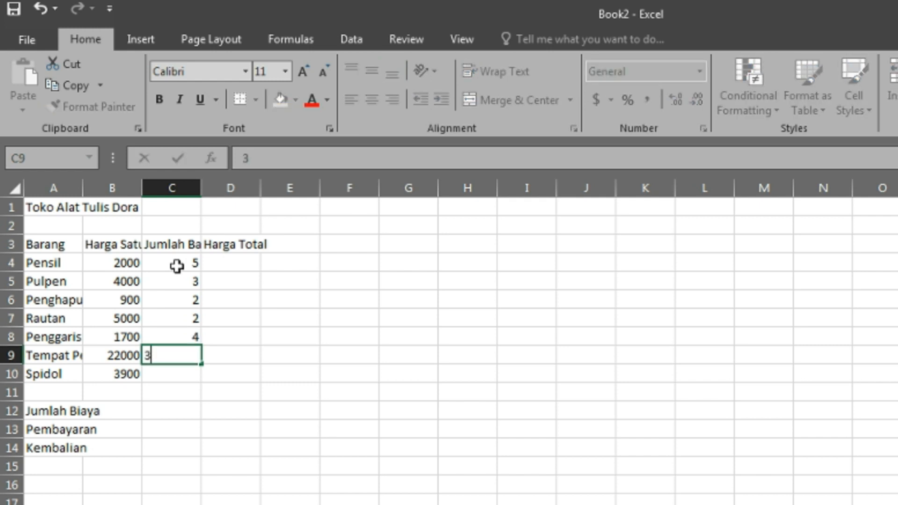
pyautogui.press('Return')
pyautogui.write('2')
pyautogui.press('Return')
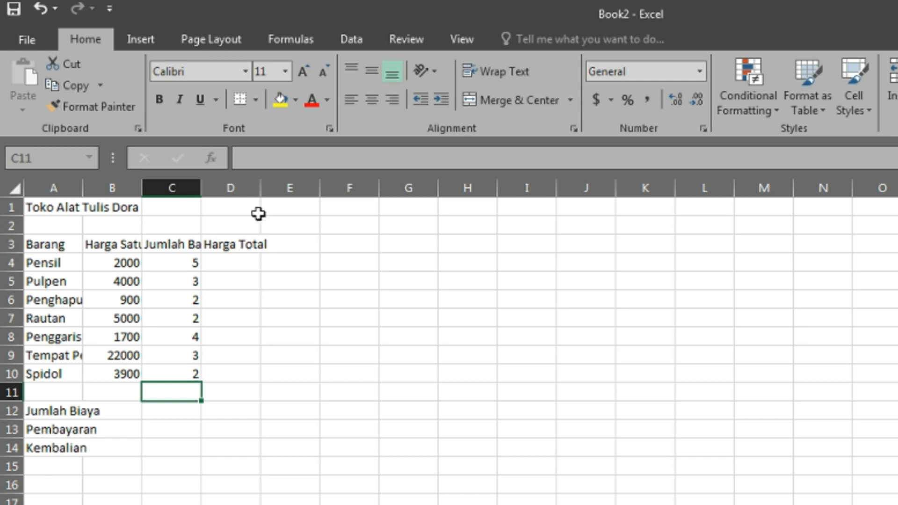
# Step: Widen columns A to D so that every header and item name fits inside its column
pyautogui.moveTo(201, 183); pyautogui.dragTo(234, 183)
pyautogui.moveTo(142, 187); pyautogui.dragTo(166, 195)
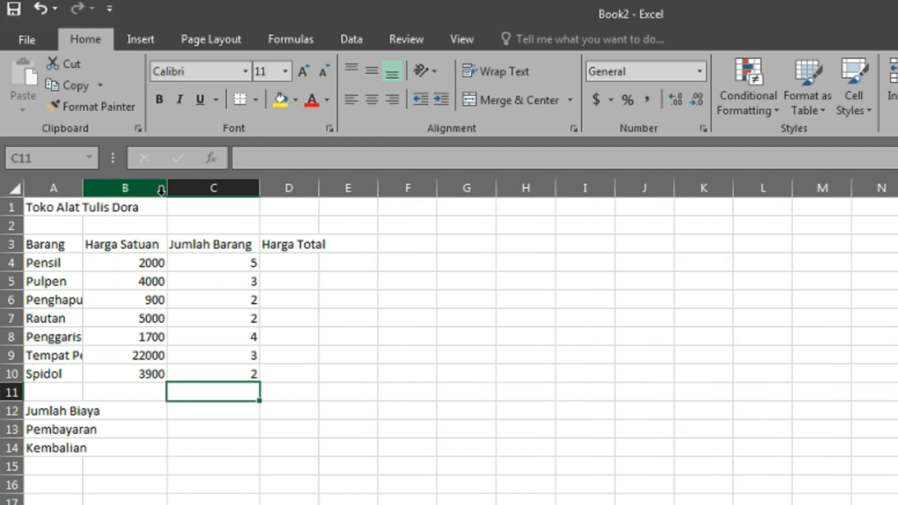
pyautogui.moveTo(82, 189); pyautogui.dragTo(144, 187)
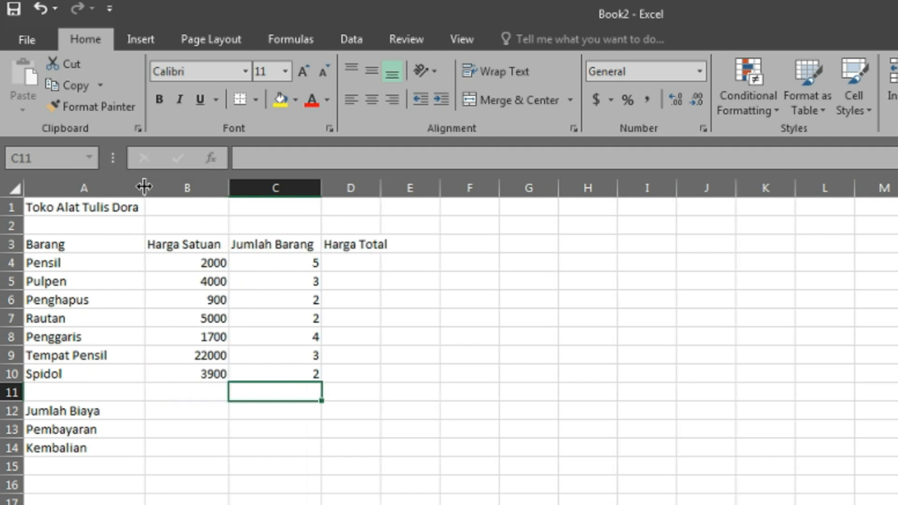
pyautogui.moveTo(381, 191); pyautogui.dragTo(397, 192)
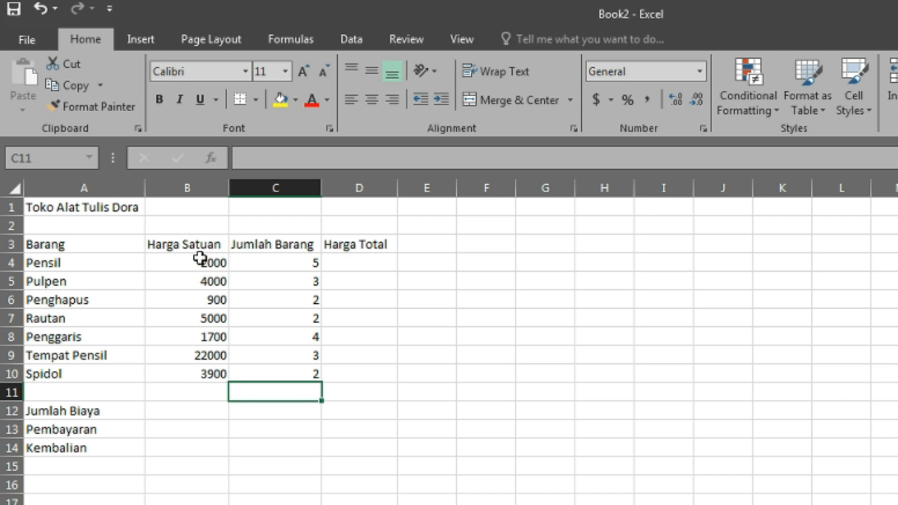
# Step: Start the Harga Total formula for Pensil in D4 with a reference to its unit price, =B4
pyautogui.click(367, 264)
pyautogui.write('=')
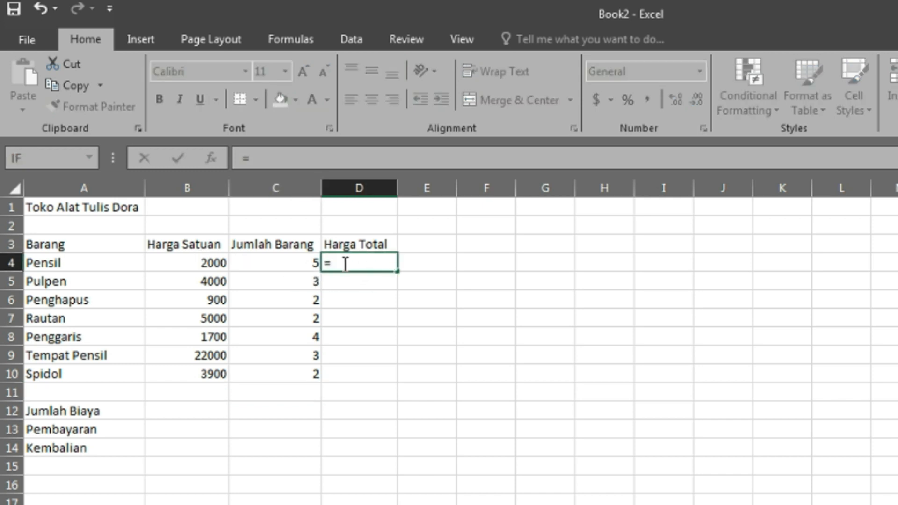
pyautogui.click(209, 260)
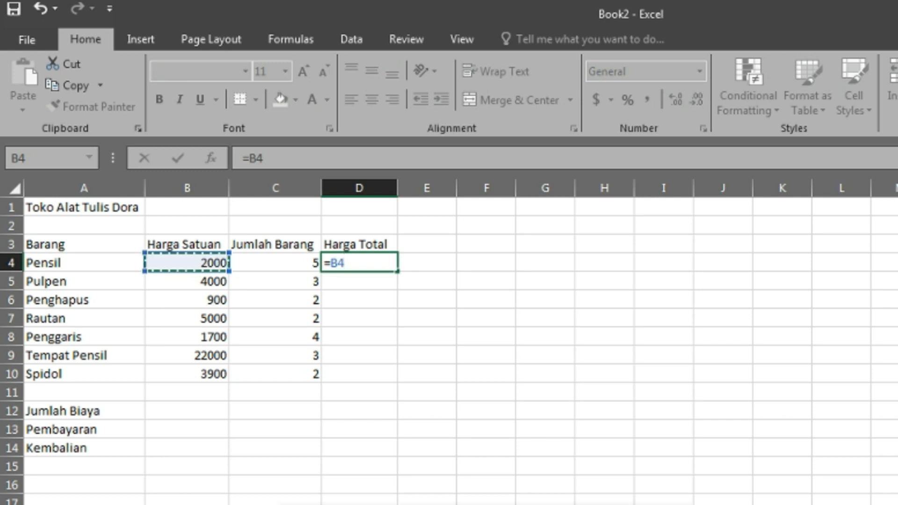
# Step: Switch to the textbook page in Paint and go back to the passage explaining the calculation operator symbols
pyautogui.moveTo(372, 446)
pyautogui.click(319, 444)
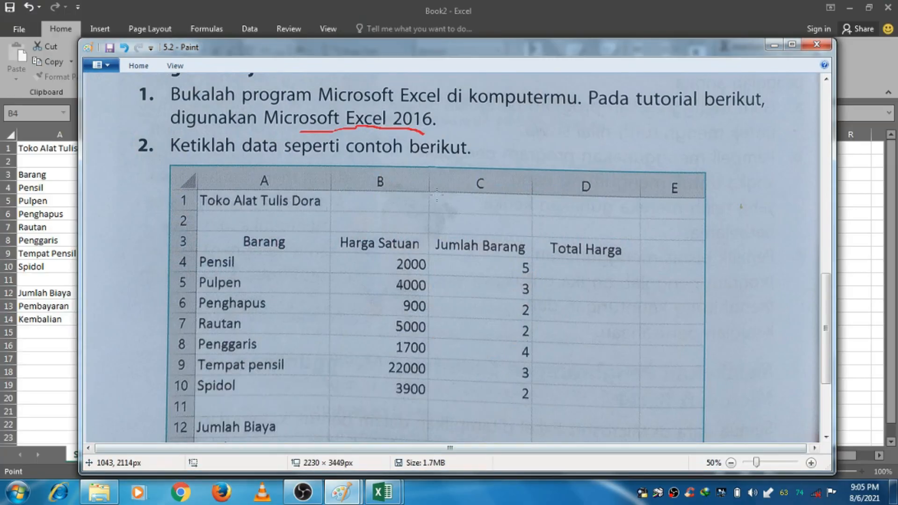
pyautogui.moveTo(828, 316); pyautogui.dragTo(817, 230)
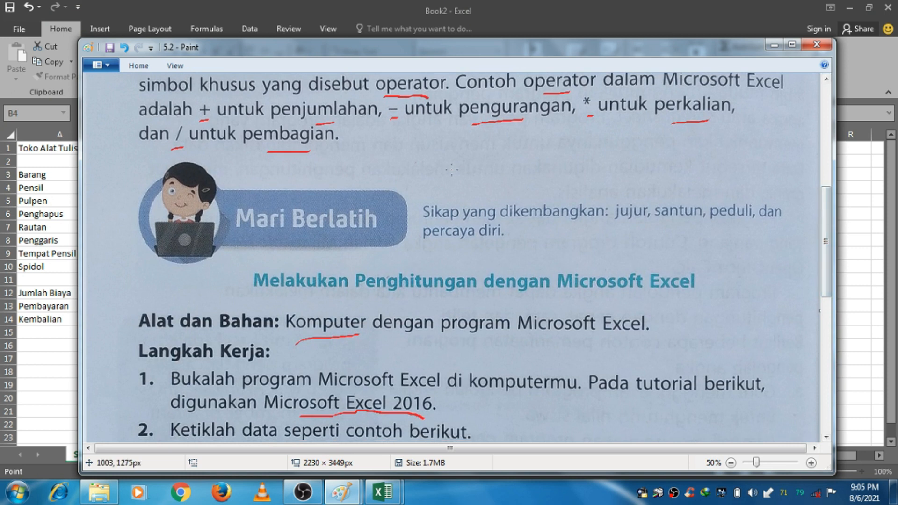
# Step: Return to the Excel workbook and complete the Harga Total formula for Pensil in D4 as =B4*C4
pyautogui.moveTo(590, 90)
pyautogui.mouseDown()
pyautogui.moveTo(579, 103)
pyautogui.moveTo(592, 110)
pyautogui.moveTo(590, 87)
pyautogui.mouseUp()
pyautogui.click(580, 20)
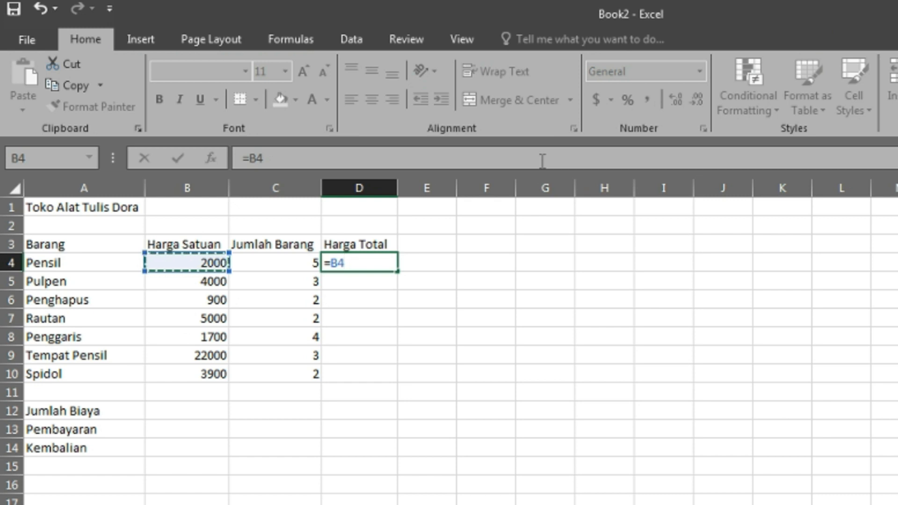
pyautogui.write('*')
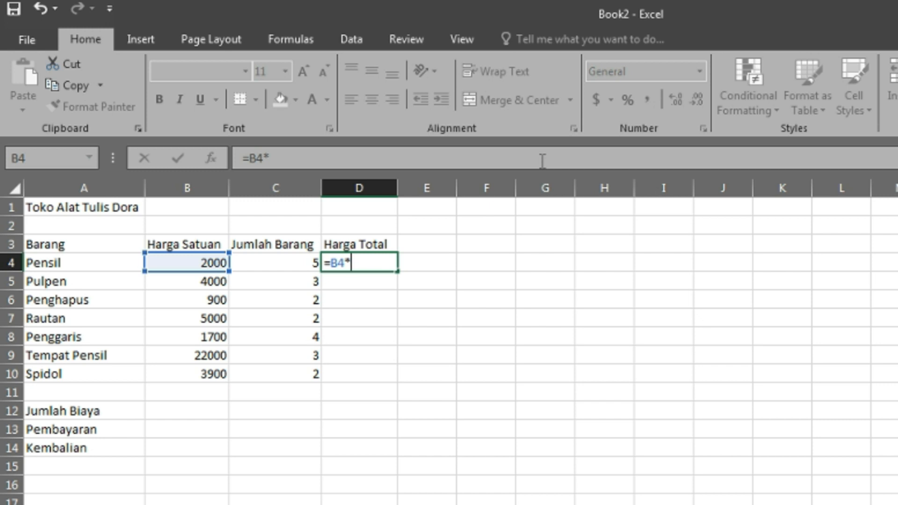
pyautogui.click(296, 260)
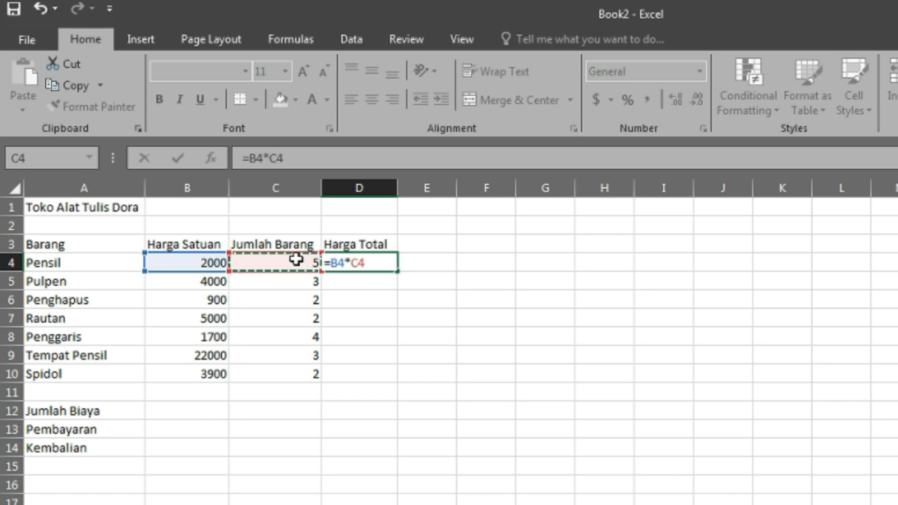
pyautogui.press('Return')
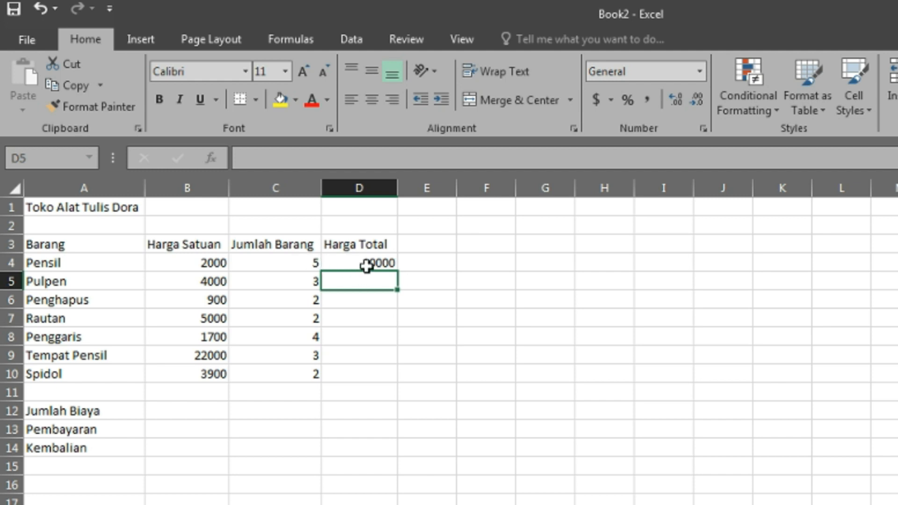
pyautogui.click(381, 264)
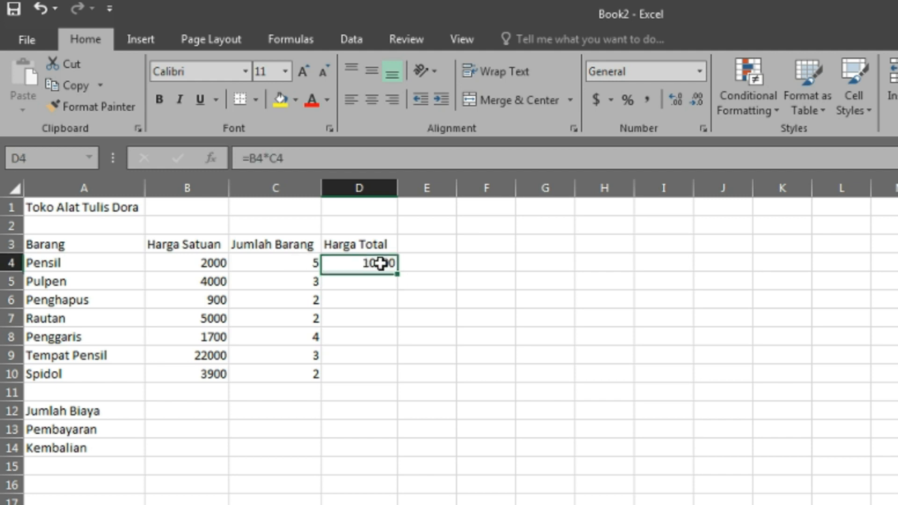
# Step: Calculate the Harga Total for Pulpen in D5 with the formula =B5*C5
pyautogui.click(355, 283)
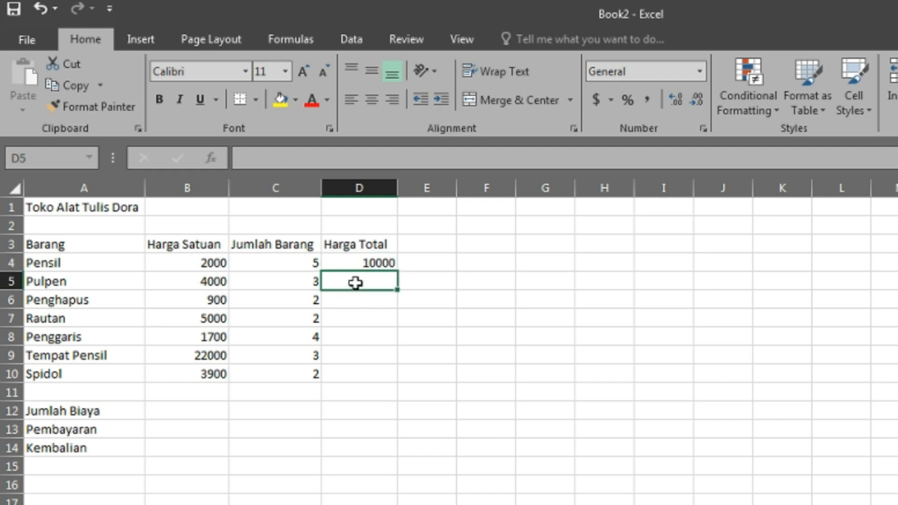
pyautogui.write('=')
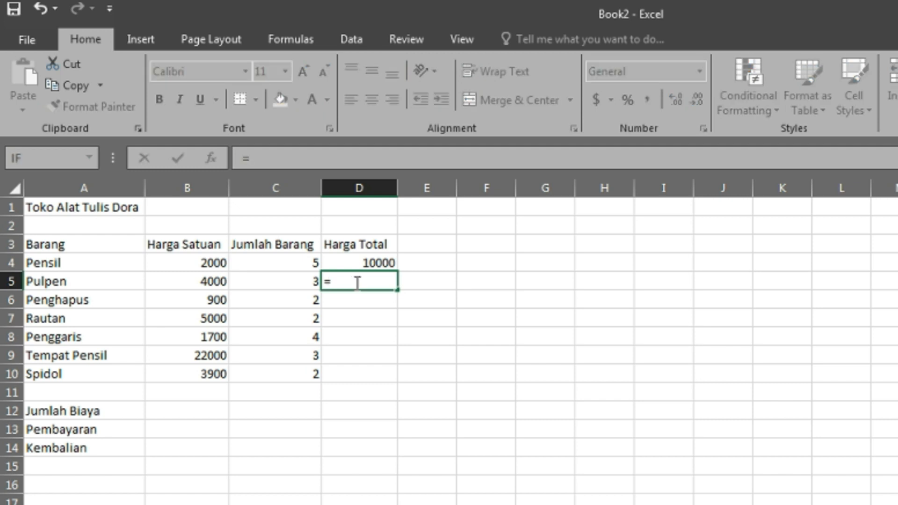
pyautogui.click(218, 281)
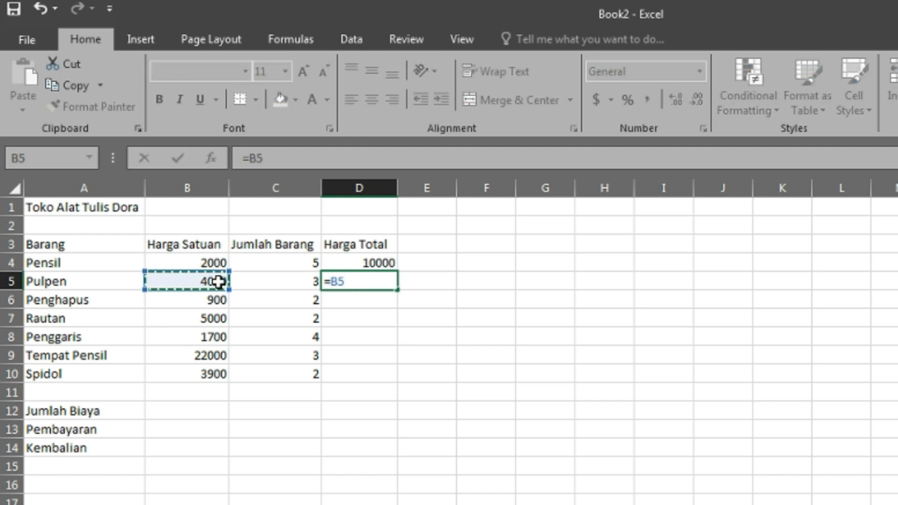
pyautogui.write('*')
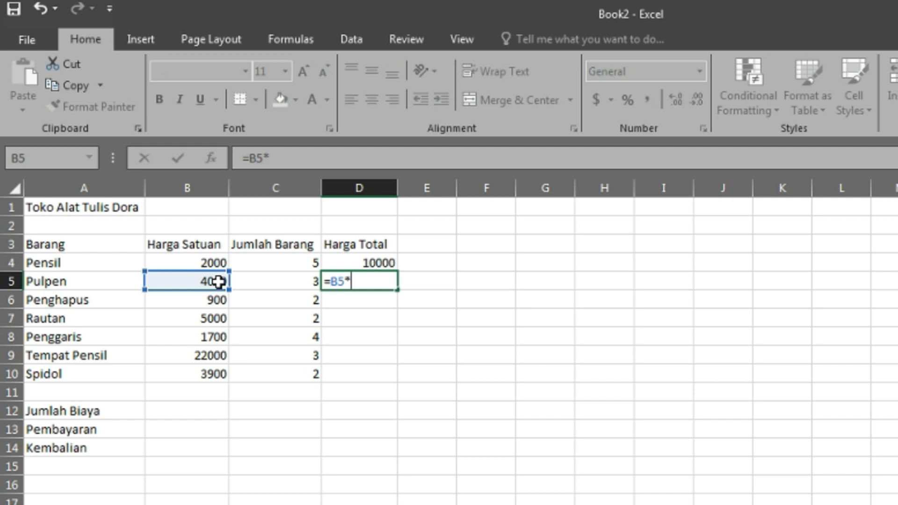
pyautogui.click(268, 283)
pyautogui.press('Return')
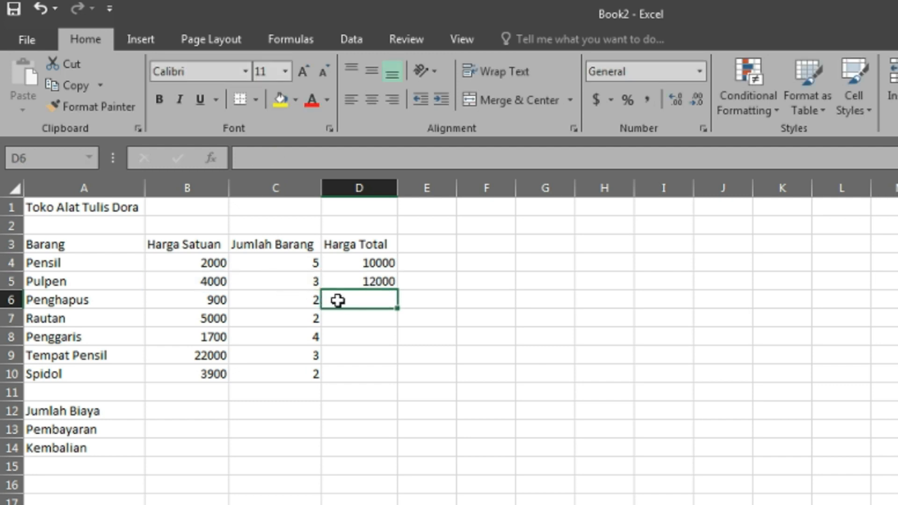
# Step: Calculate the Harga Total for Penghapus in D6 with the formula =B6*C6
pyautogui.write('=')
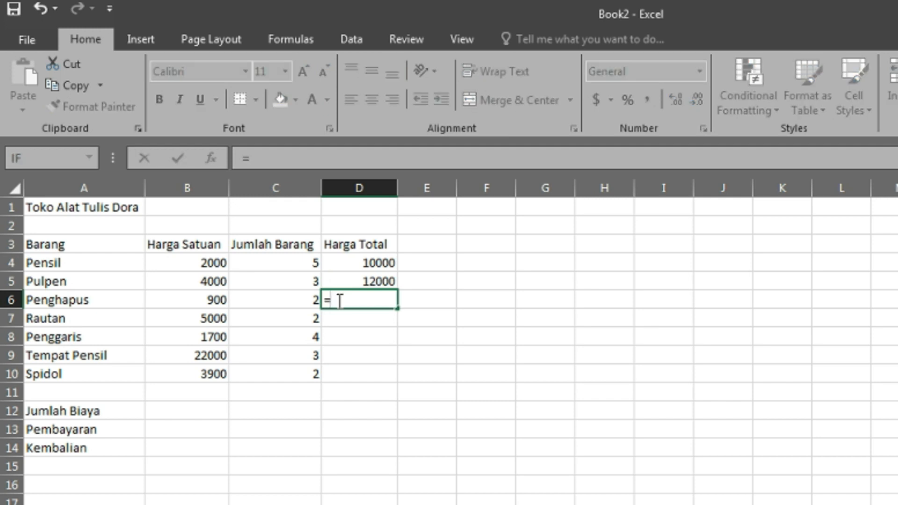
pyautogui.click(216, 303)
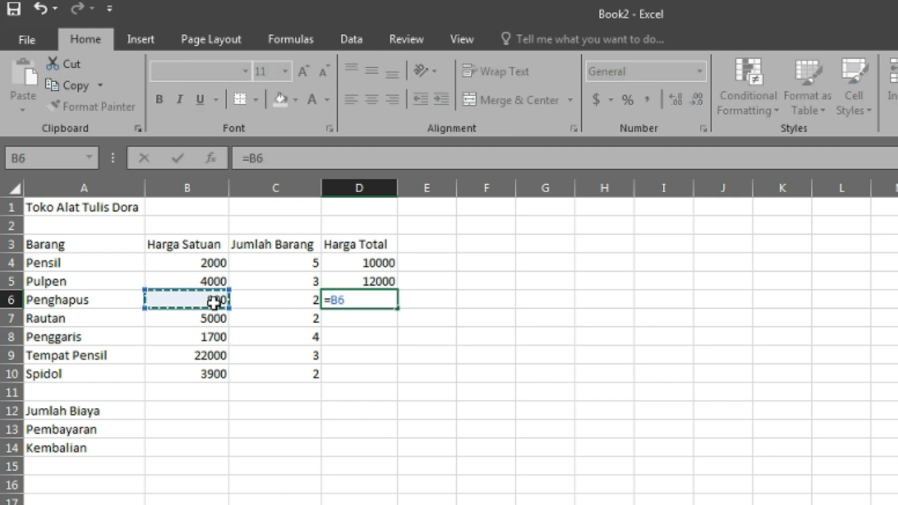
pyautogui.write('*')
pyautogui.click(286, 307)
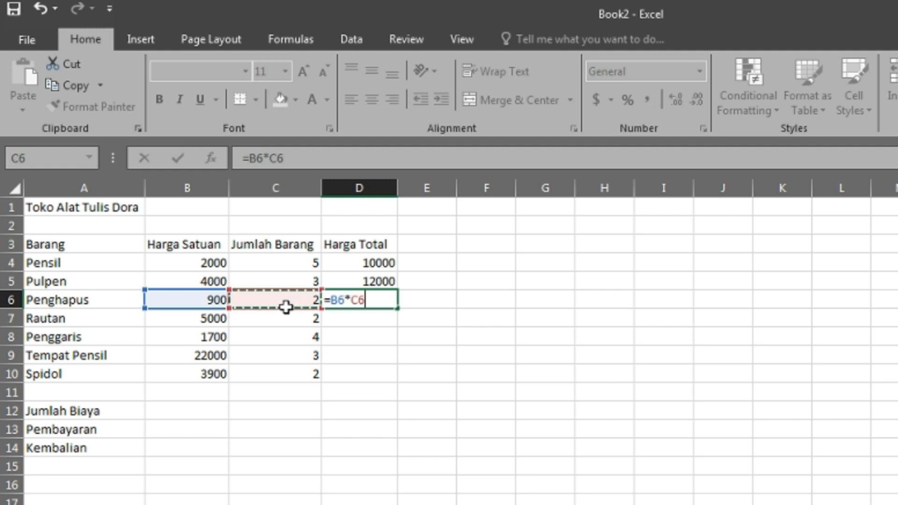
pyautogui.press('Return')
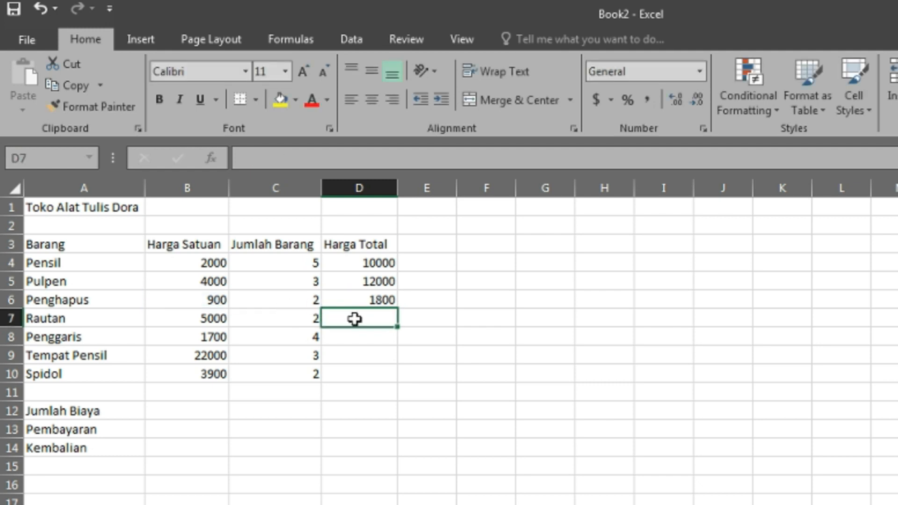
# Step: Calculate the Harga Total for Rautan in D7 with the formula =B7*C7
pyautogui.write('=')
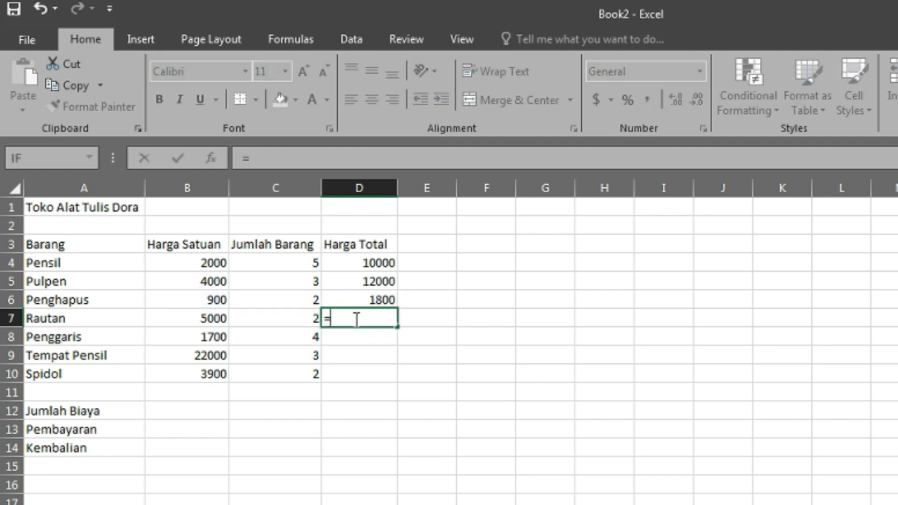
pyautogui.click(217, 316)
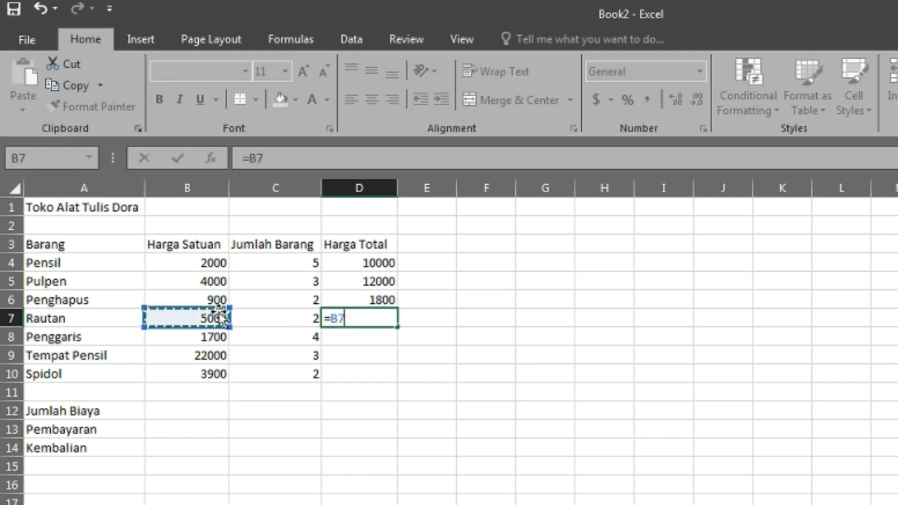
pyautogui.write('*')
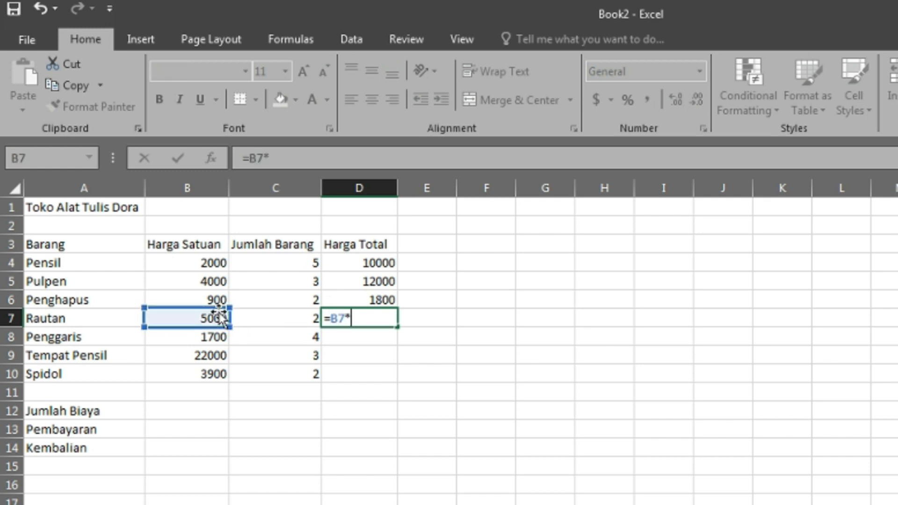
pyautogui.click(268, 312)
pyautogui.press('Return')
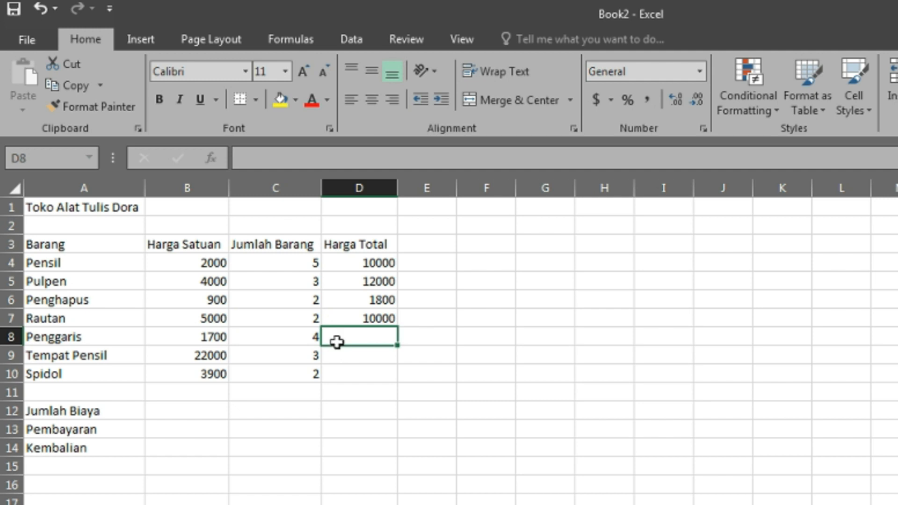
# Step: Calculate the Harga Total for Penggaris in D8 with the formula =B8*C8
pyautogui.write('=')
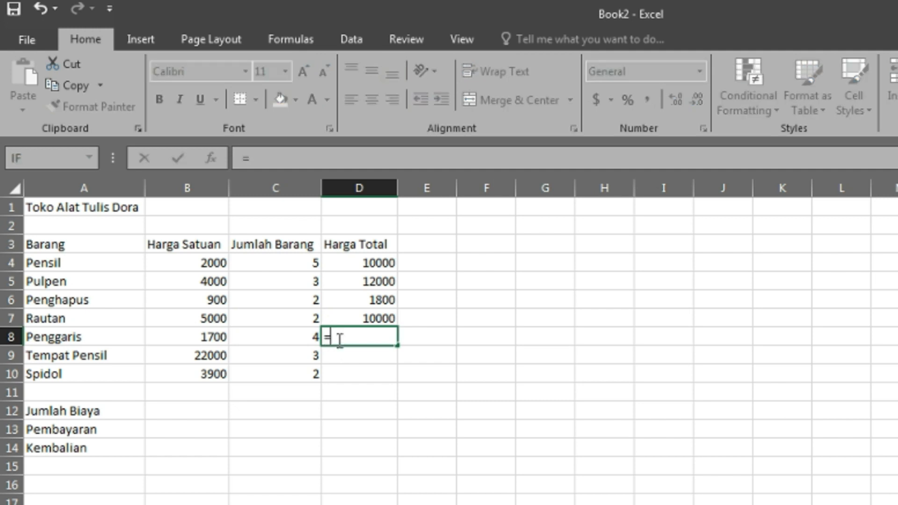
pyautogui.click(206, 335)
pyautogui.write('*')
pyautogui.click(263, 337)
pyautogui.press('Return')
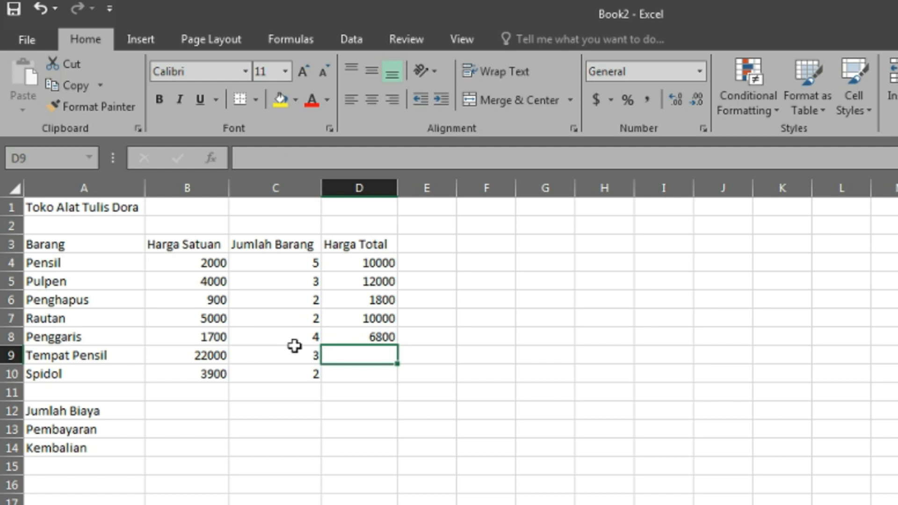
# Step: Calculate the Harga Total for Tempat Pensil in D9 with the formula =B9*C9
pyautogui.write('=')
pyautogui.click(215, 355)
pyautogui.write('*')
pyautogui.click(259, 357)
pyautogui.press('Return')
# Step: Calculate the Harga Total for Spidol in D10 with the formula =B10*C10
pyautogui.write('=')
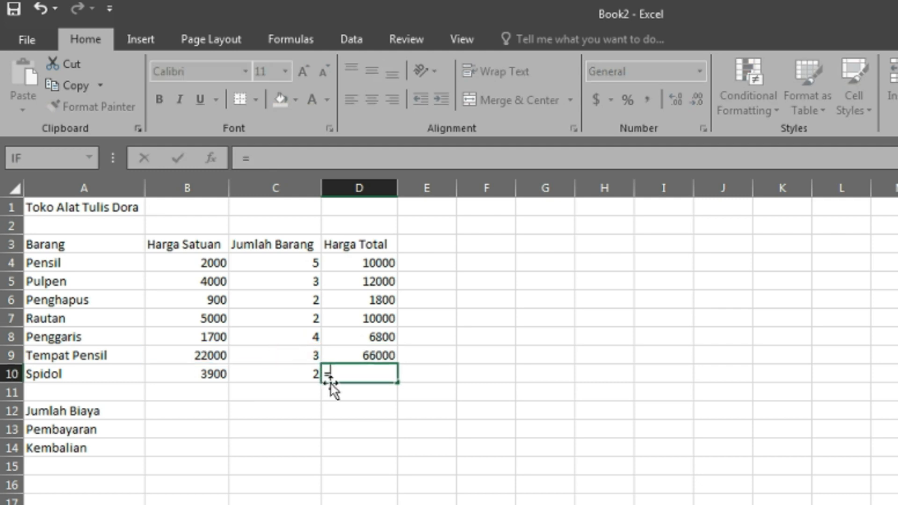
pyautogui.click(218, 374)
pyautogui.write('*')
pyautogui.click(264, 375)
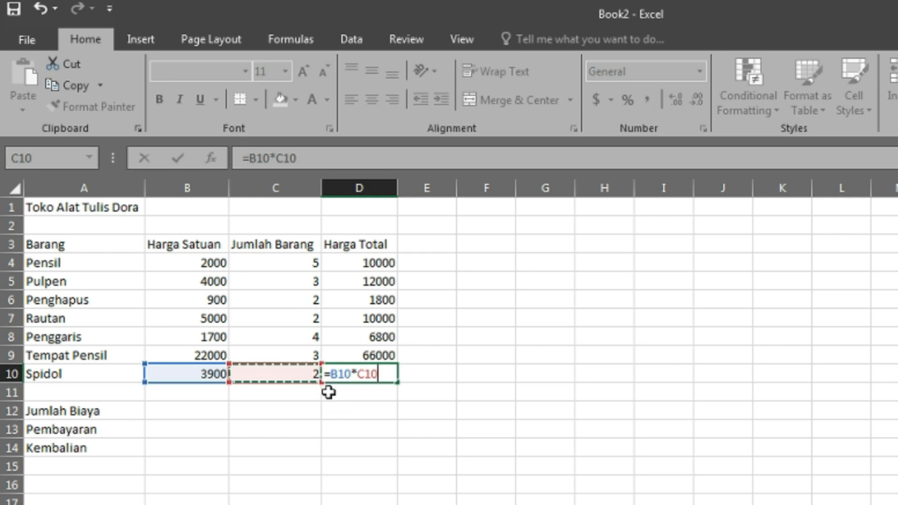
pyautogui.press('Return')
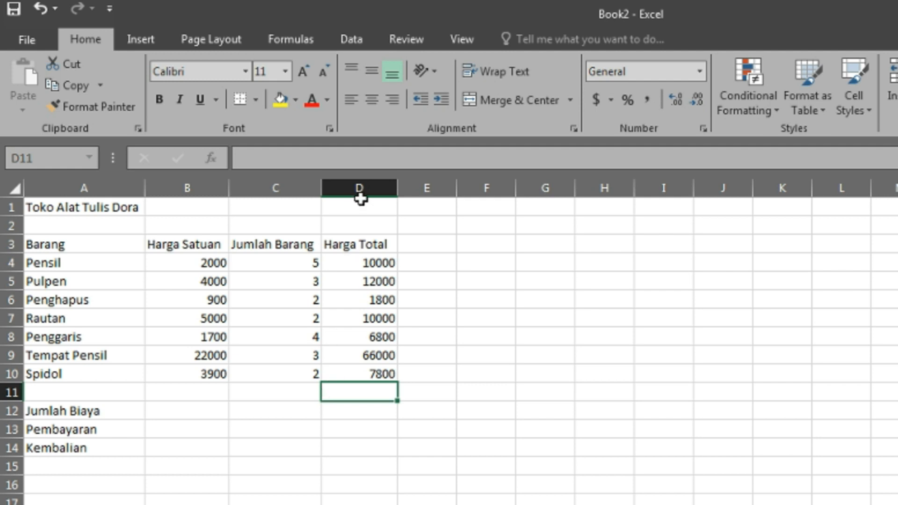
# Step: Add up all the item totals for Jumlah Biaya in D12 with the formula =SUM(D4:D10)
pyautogui.click(366, 185)
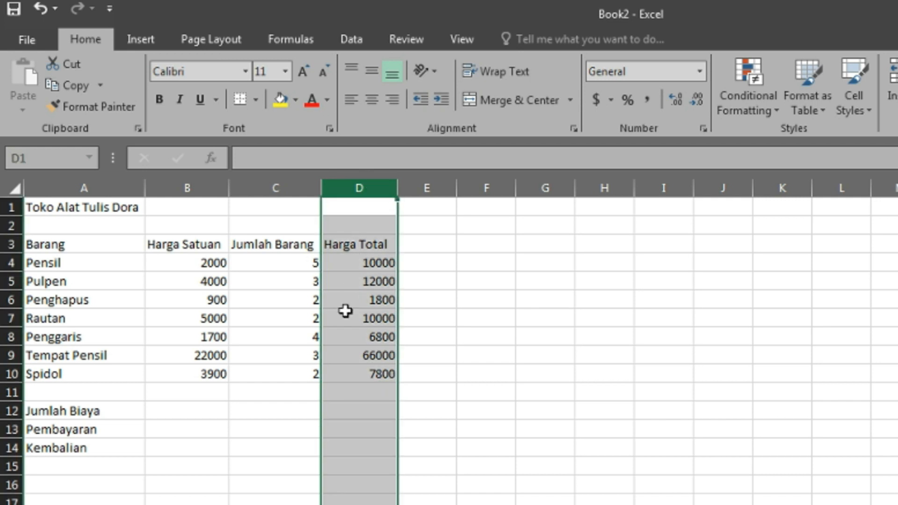
pyautogui.click(10, 412)
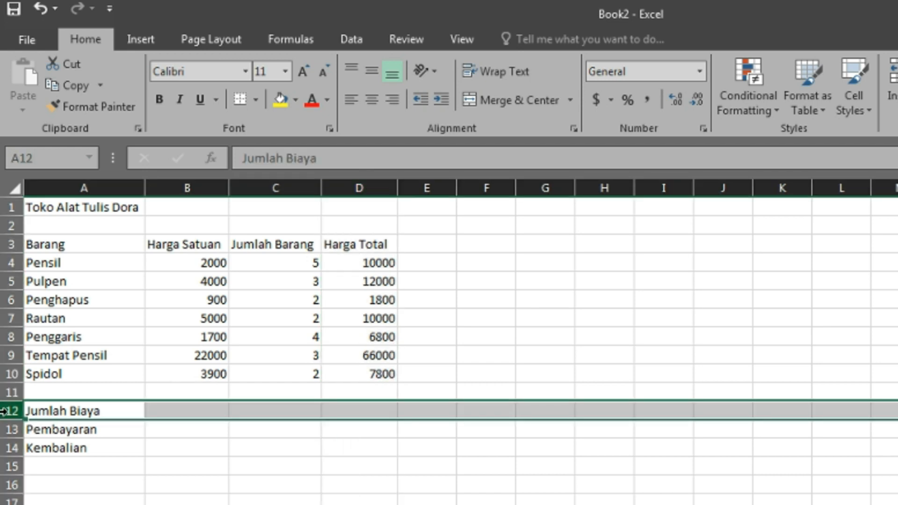
pyautogui.click(357, 411)
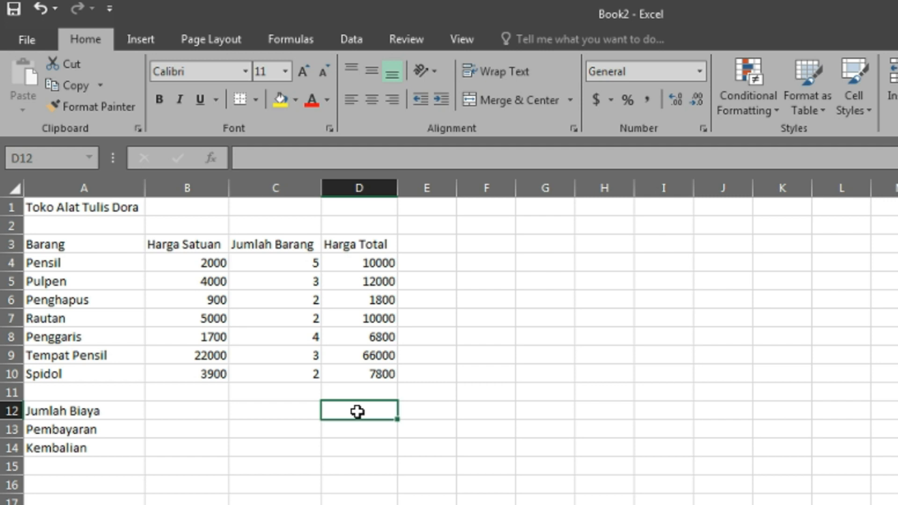
pyautogui.write('=')
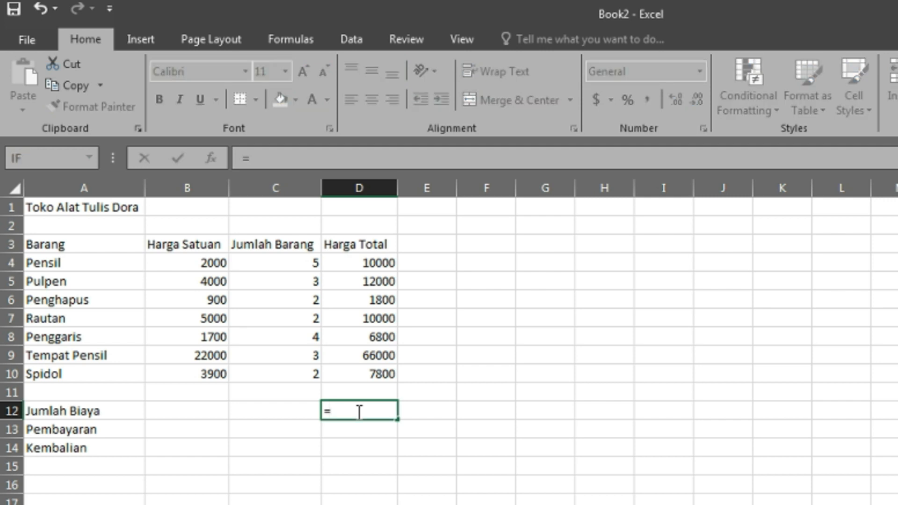
pyautogui.write('Sum')
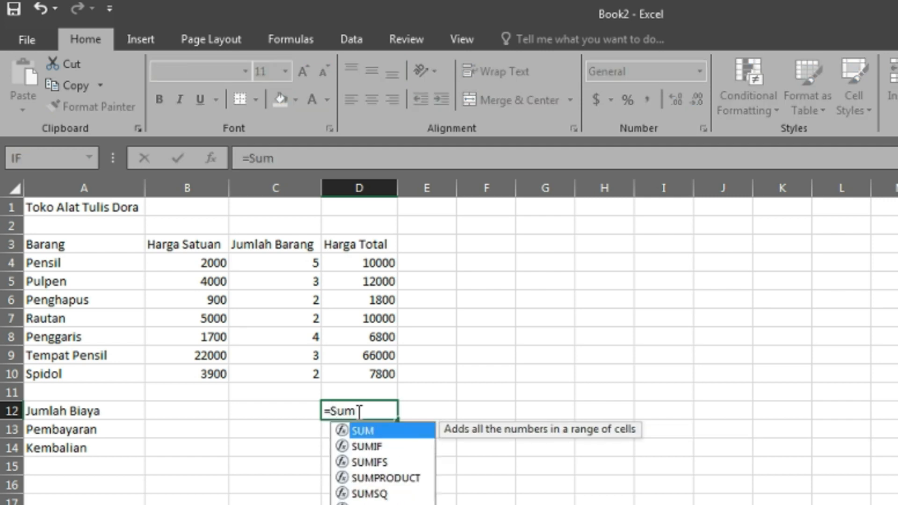
pyautogui.write('(')
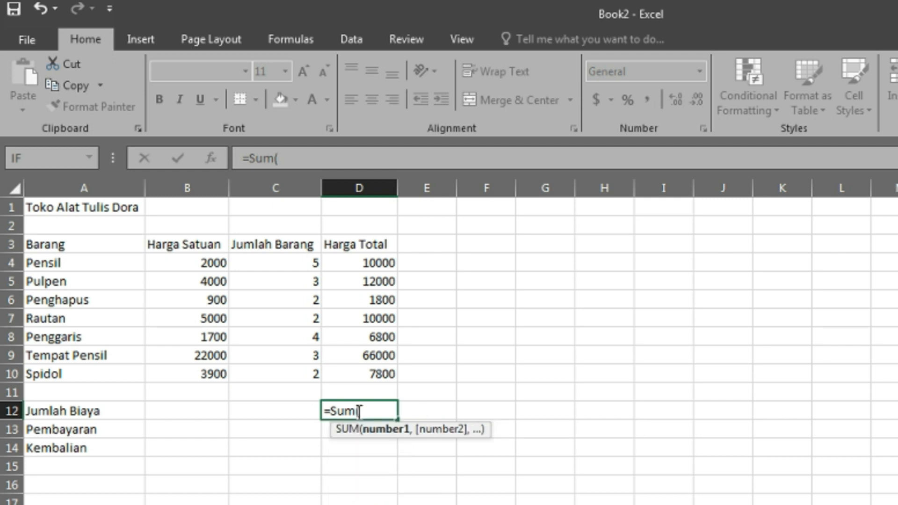
pyautogui.click(384, 260)
pyautogui.moveTo(384, 260); pyautogui.dragTo(388, 374)
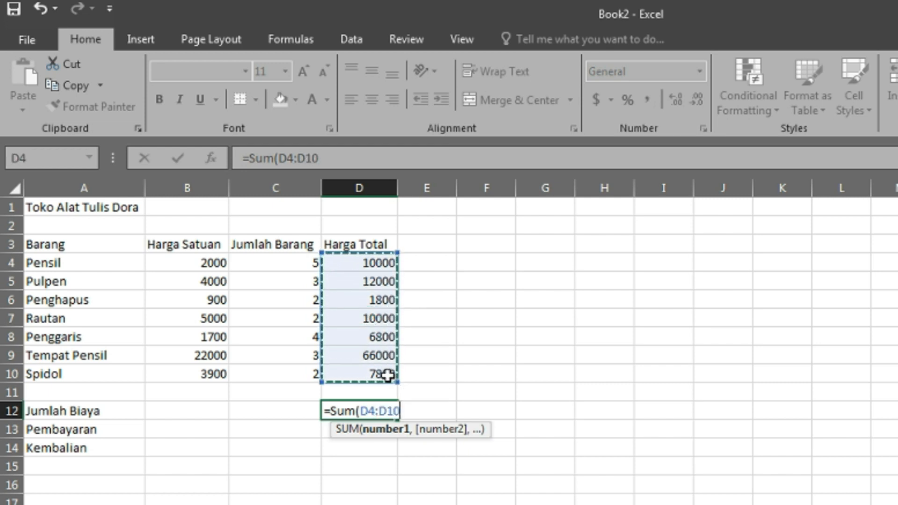
pyautogui.write(')')
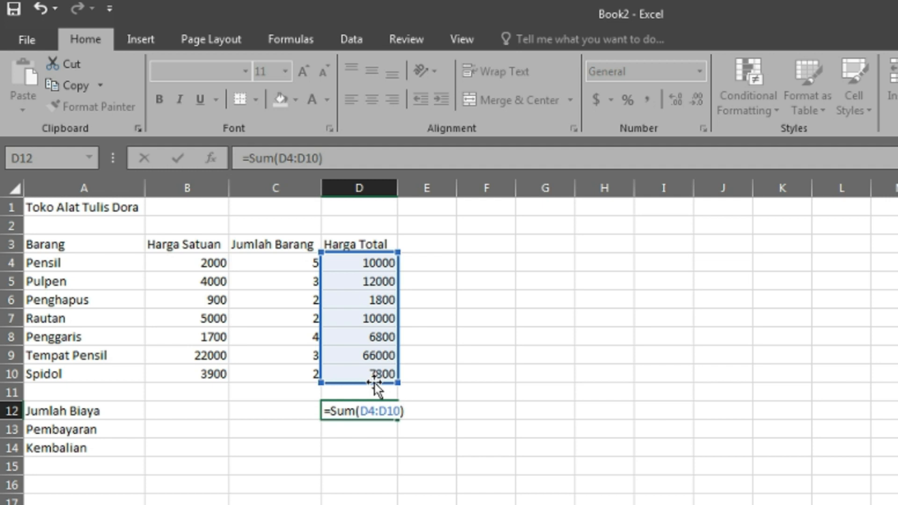
pyautogui.press('Return')
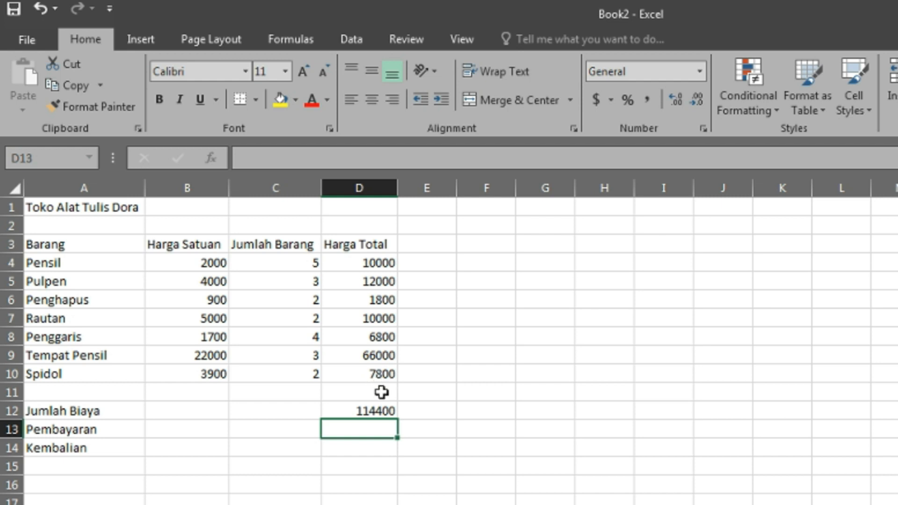
pyautogui.click(381, 410)
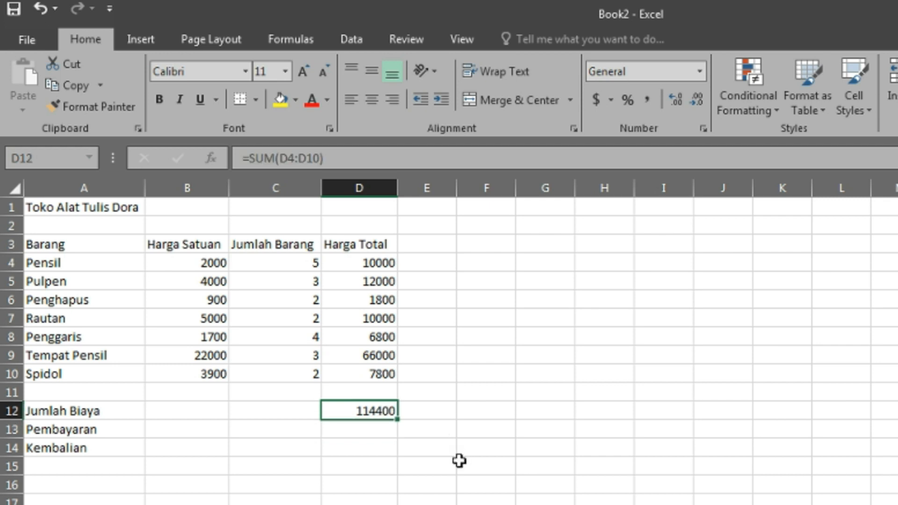
# Step: Enter 120000 as the Pembayaran amount in D13
pyautogui.press('Down')
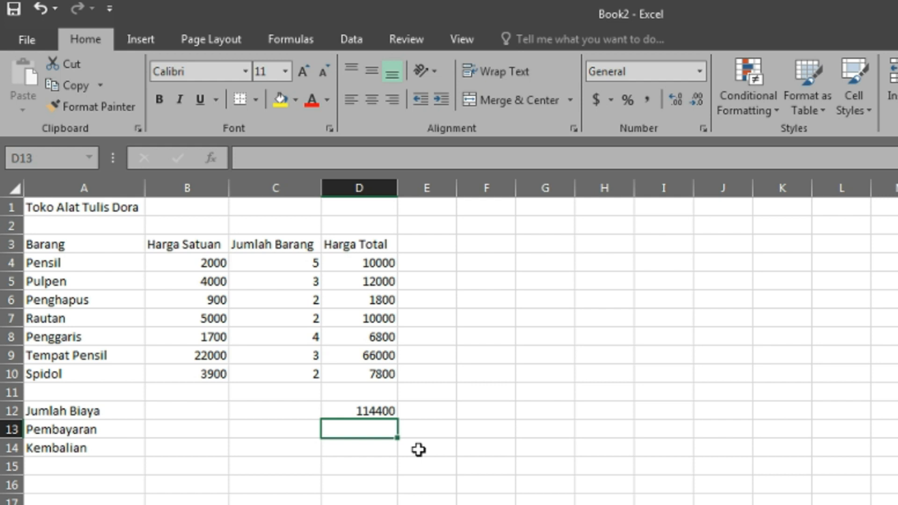
pyautogui.write('120000')
pyautogui.press('Return')
pyautogui.click(381, 429)
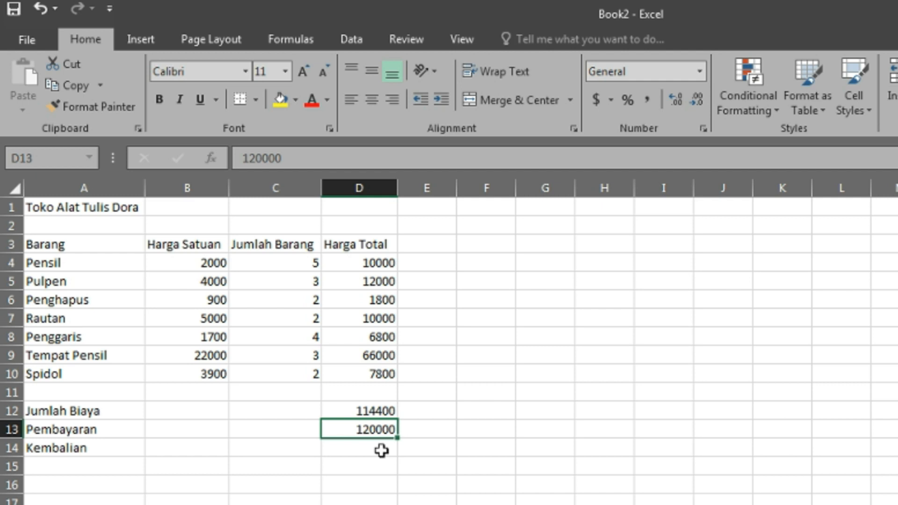
# Step: Calculate the Kembalian in D14 with the formula =D13-D12
pyautogui.click(381, 451)
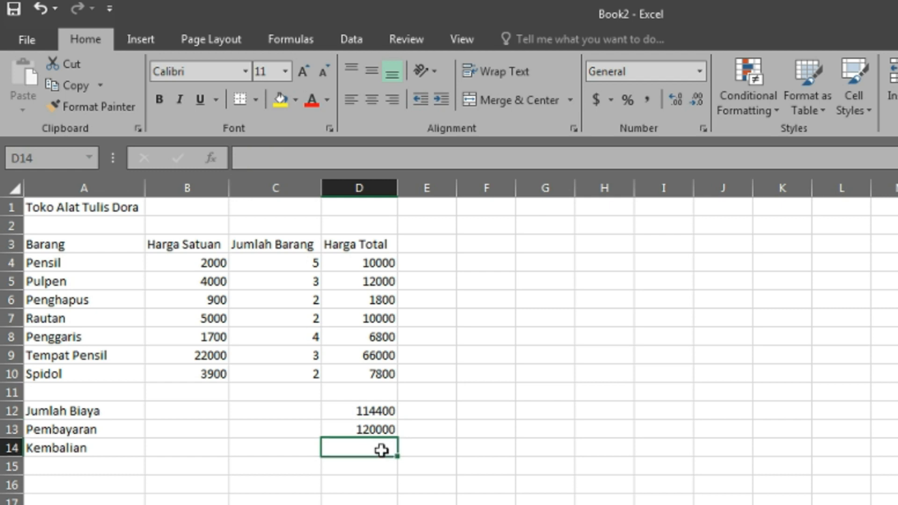
pyautogui.write('=')
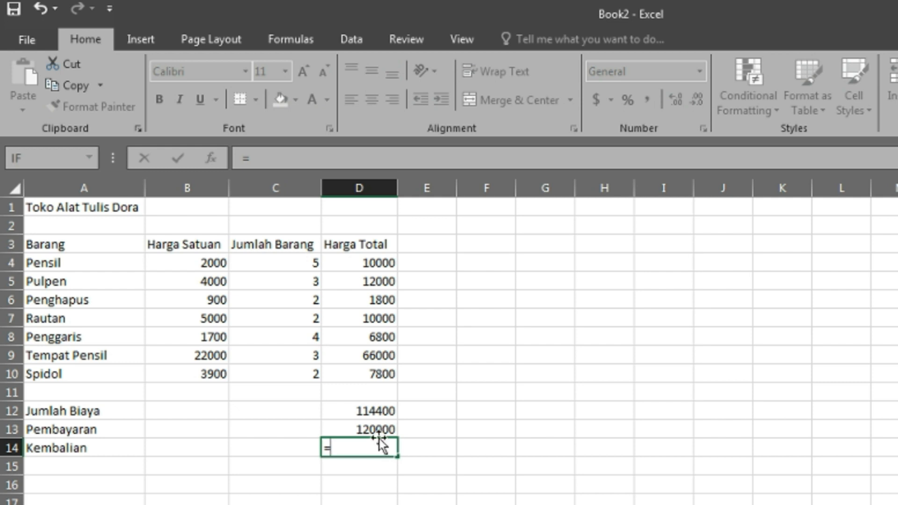
pyautogui.click(375, 429)
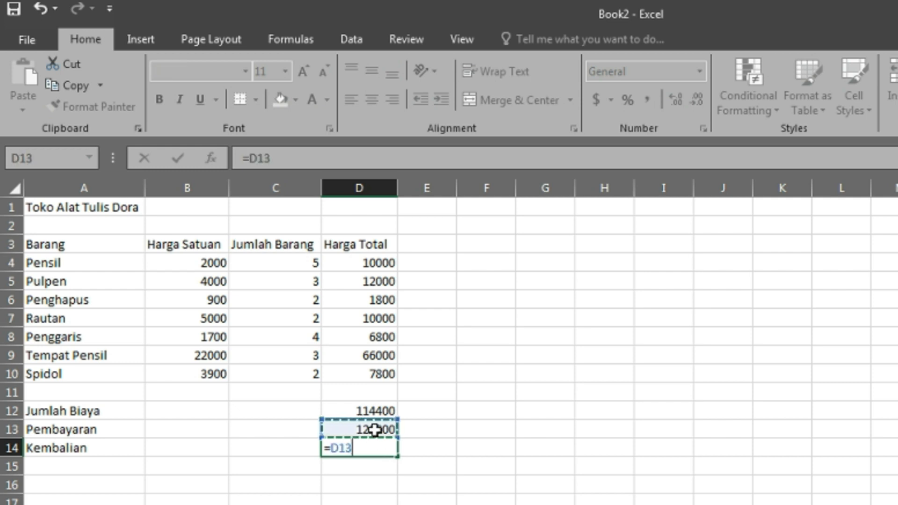
pyautogui.write('-')
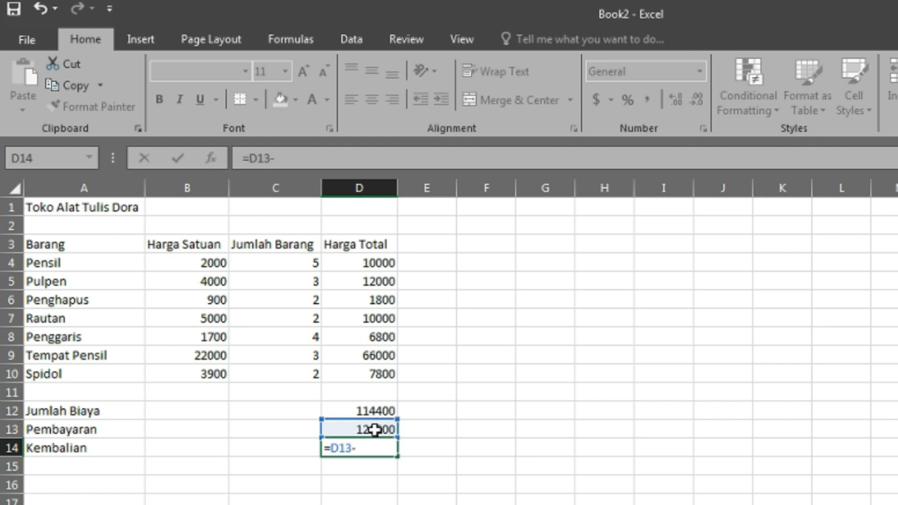
pyautogui.click(383, 411)
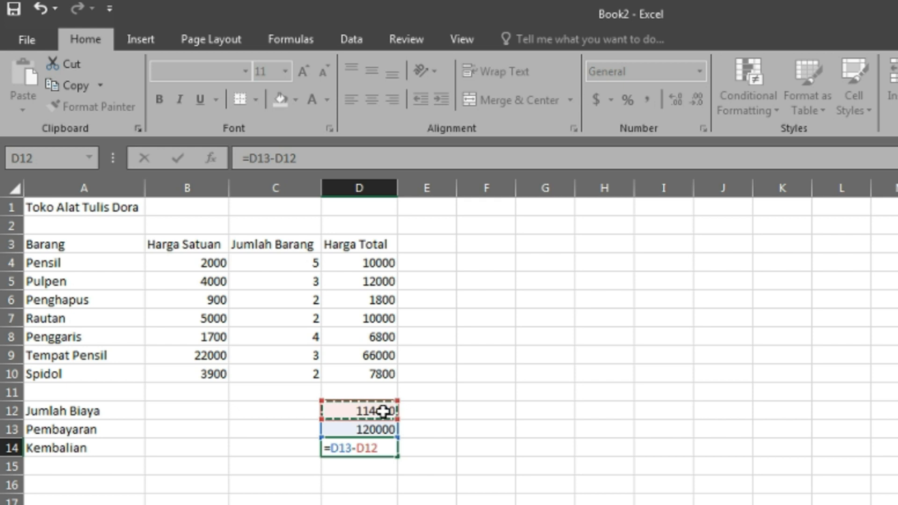
pyautogui.press('Return')
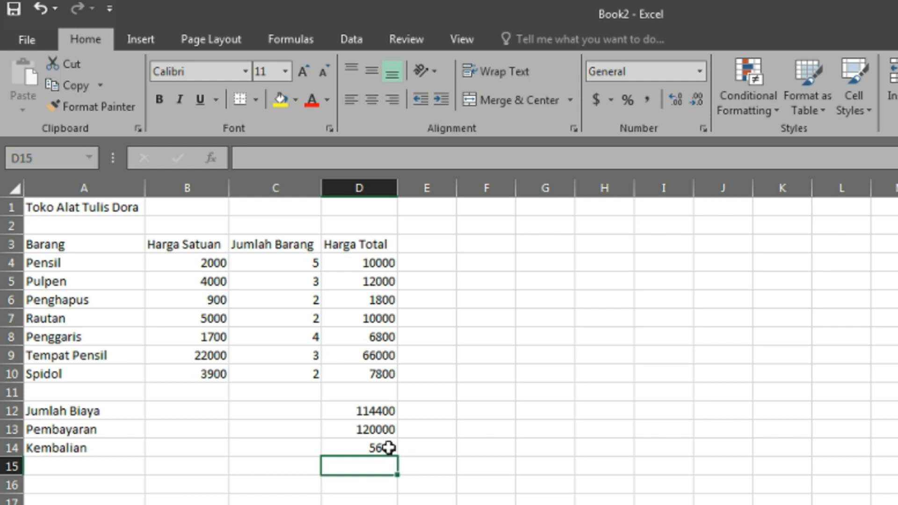
# Step: Try 100000 as the Pembayaran amount in D13, and undo the change
pyautogui.click(369, 430)
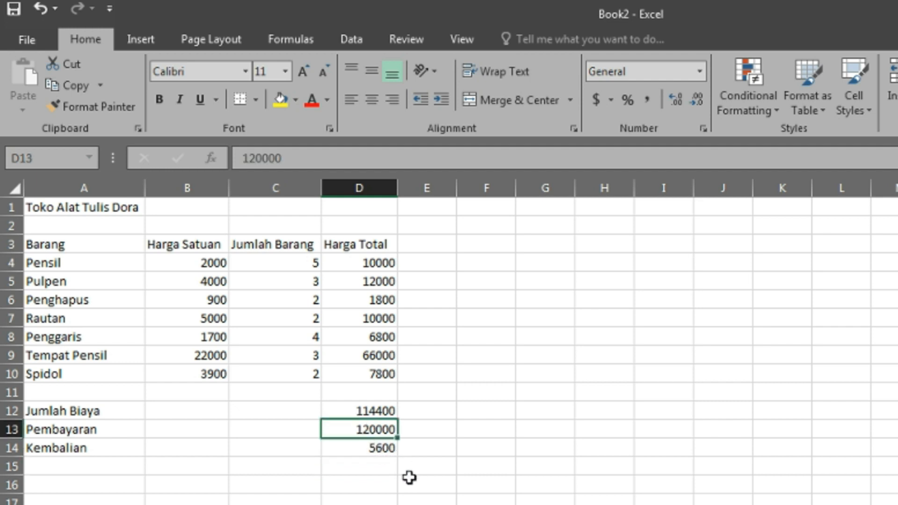
pyautogui.write('100000')
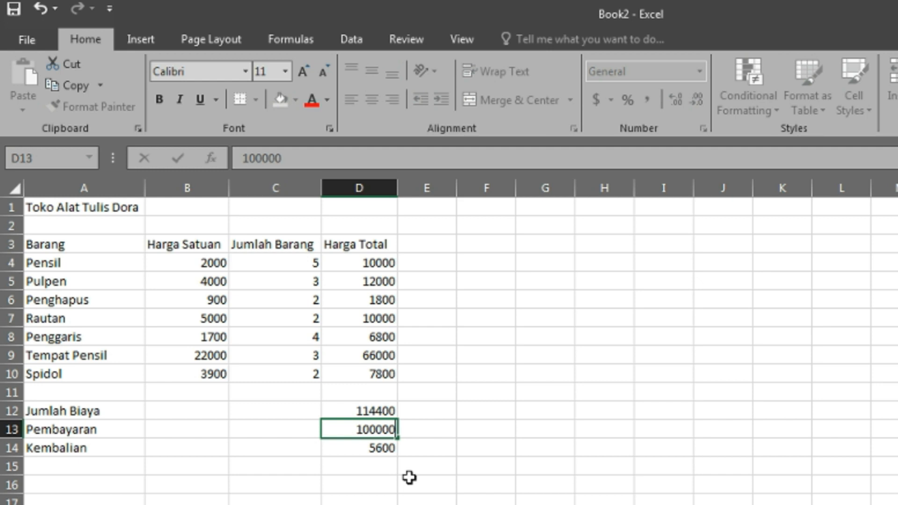
pyautogui.press('Return')
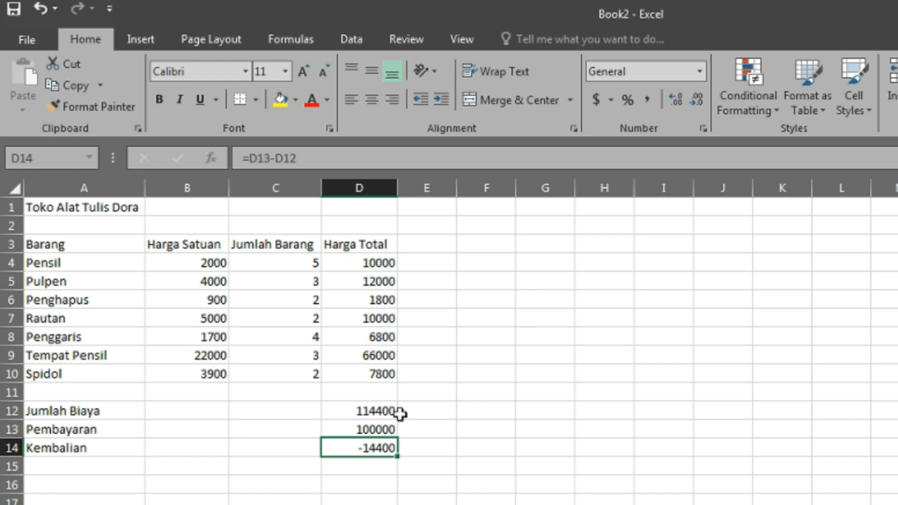
pyautogui.hotkey('ctrl', 'z')
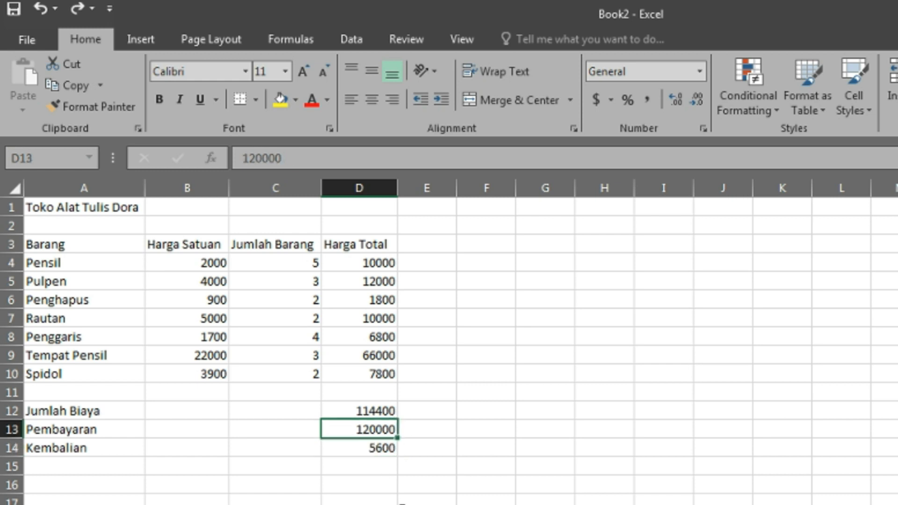
# Step: Apply All Borders to the table range A3:D14
pyautogui.moveTo(56, 244); pyautogui.dragTo(357, 436)
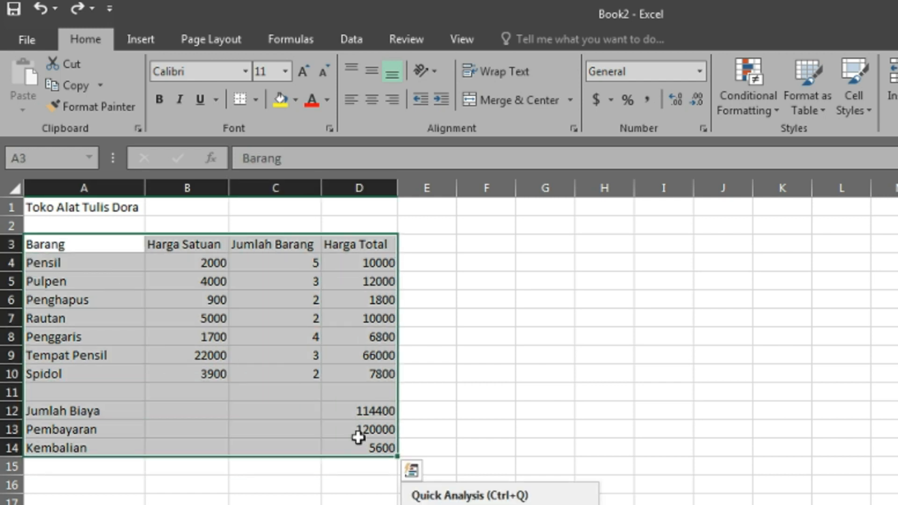
pyautogui.click(256, 100)
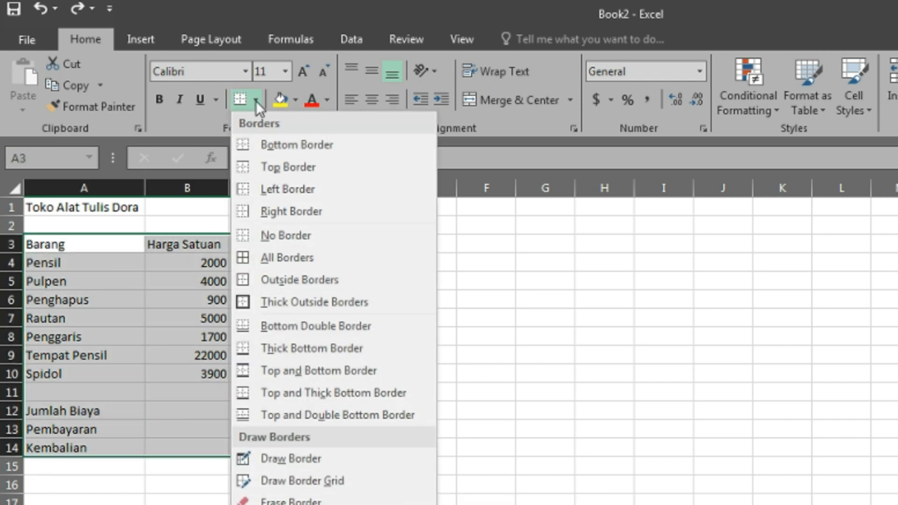
pyautogui.click(274, 256)
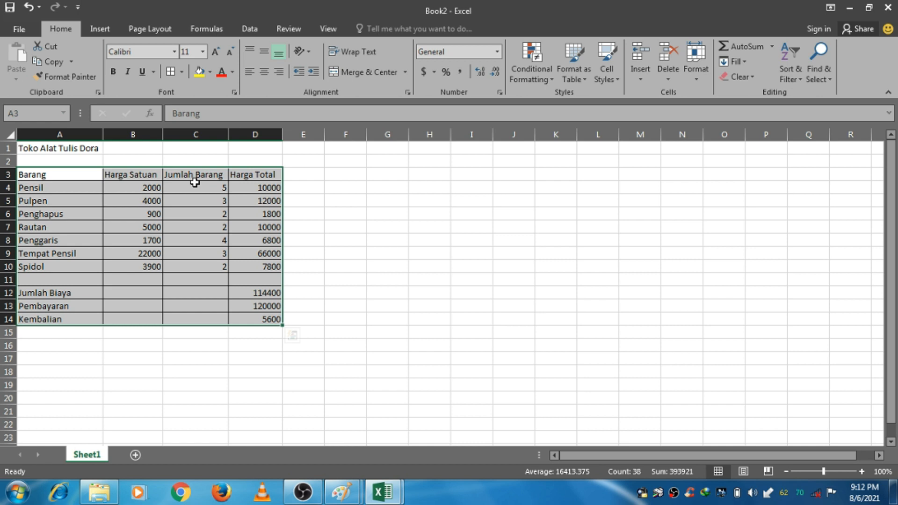
# Step: Format the Harga Satuan values in B4:B10 as Currency with the Rp Indonesian symbol
pyautogui.click(147, 189)
pyautogui.moveTo(146, 188); pyautogui.dragTo(144, 266)
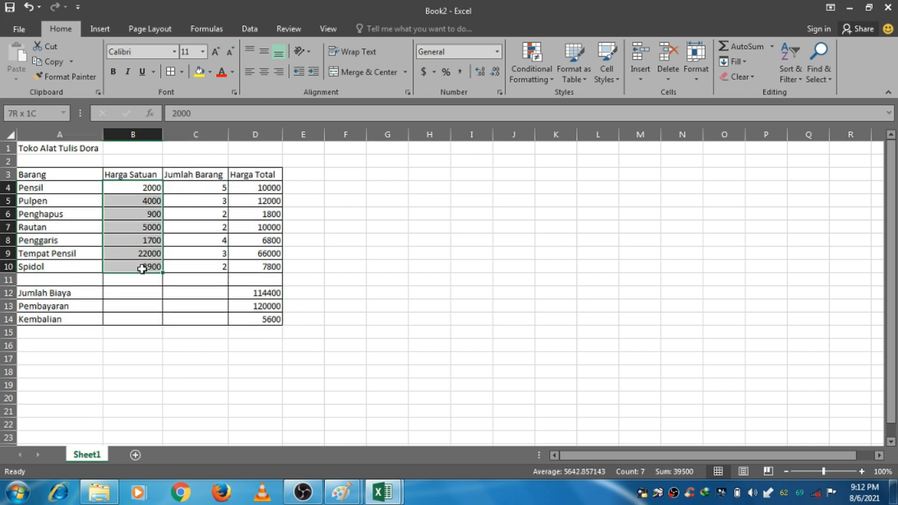
pyautogui.click(696, 65)
pyautogui.click(745, 332)
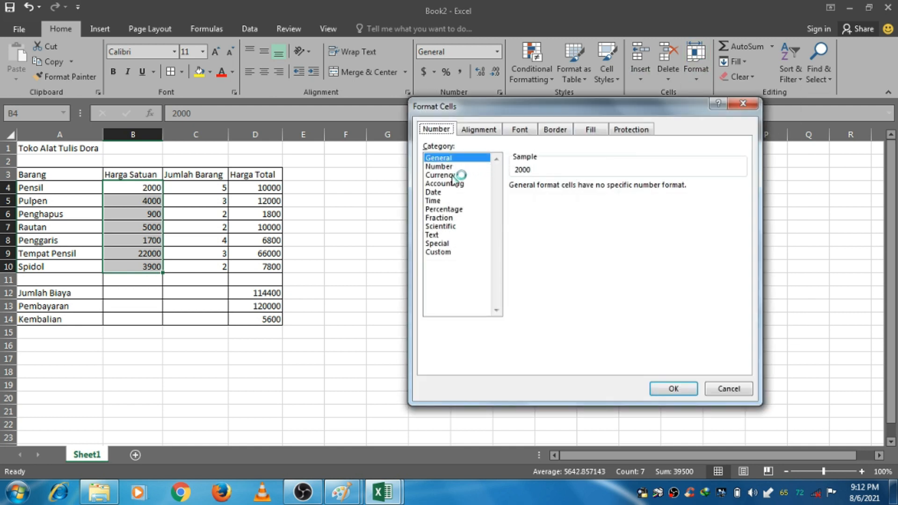
pyautogui.click(440, 175)
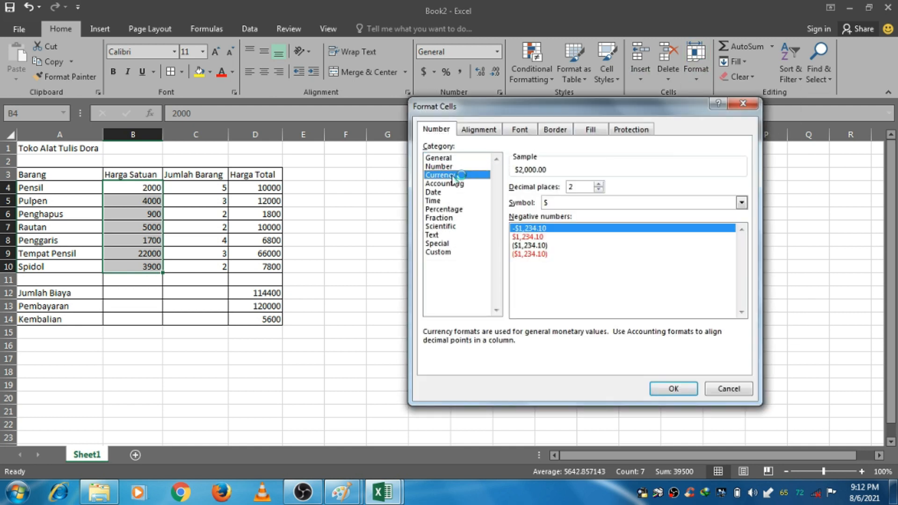
pyautogui.click(741, 202)
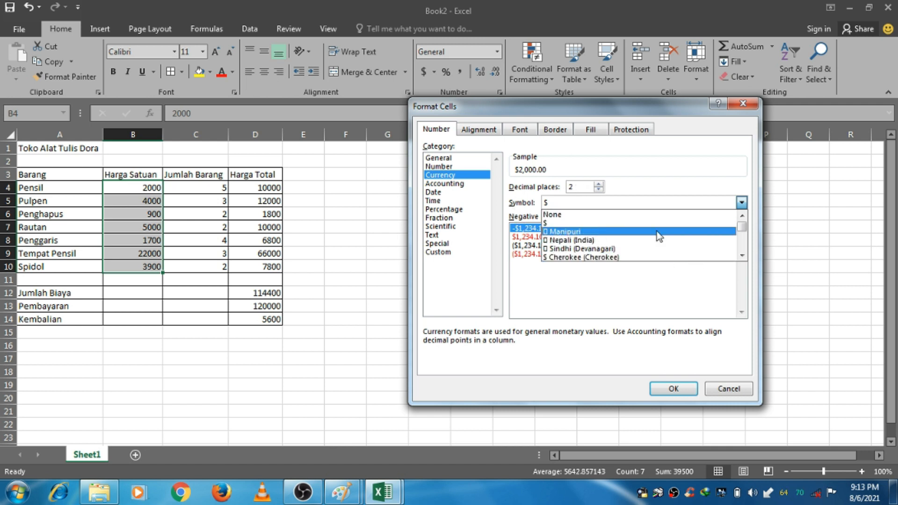
pyautogui.click(740, 255)
pyautogui.moveTo(741, 255); pyautogui.dragTo(741, 216)
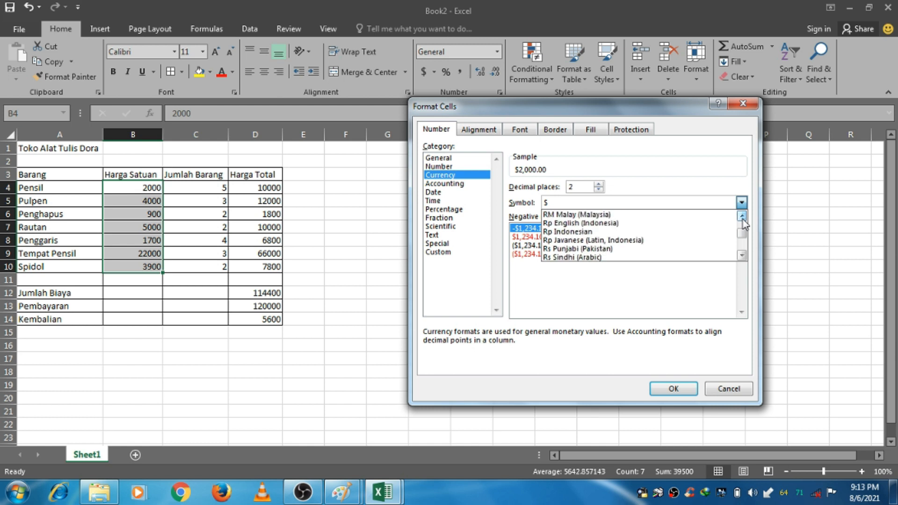
pyautogui.click(580, 237)
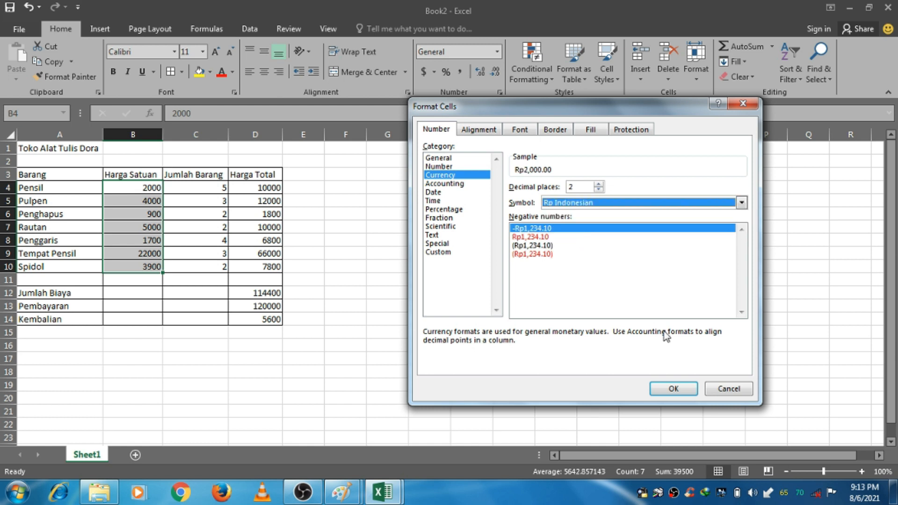
pyautogui.click(674, 388)
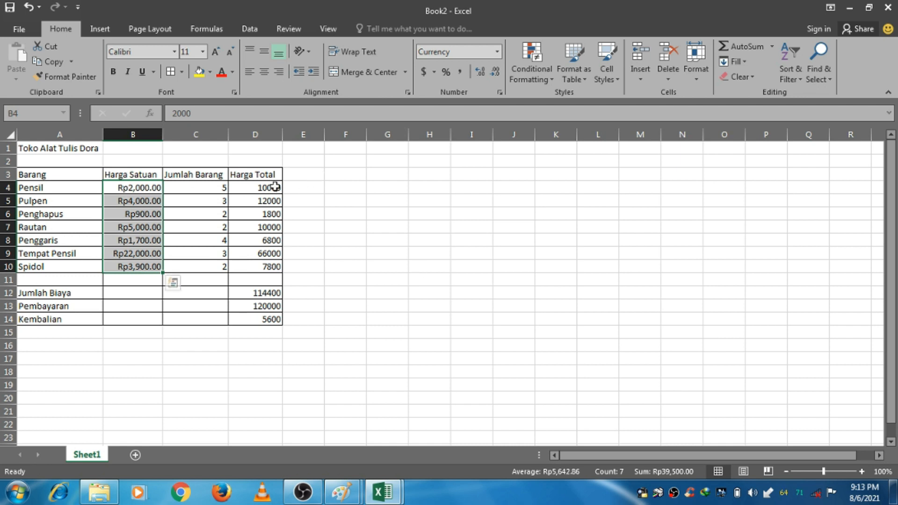
# Step: Format the Harga Total values in D4:D10 as Currency with the Rp Indonesian symbol
pyautogui.moveTo(275, 187); pyautogui.dragTo(271, 265)
pyautogui.click(703, 80)
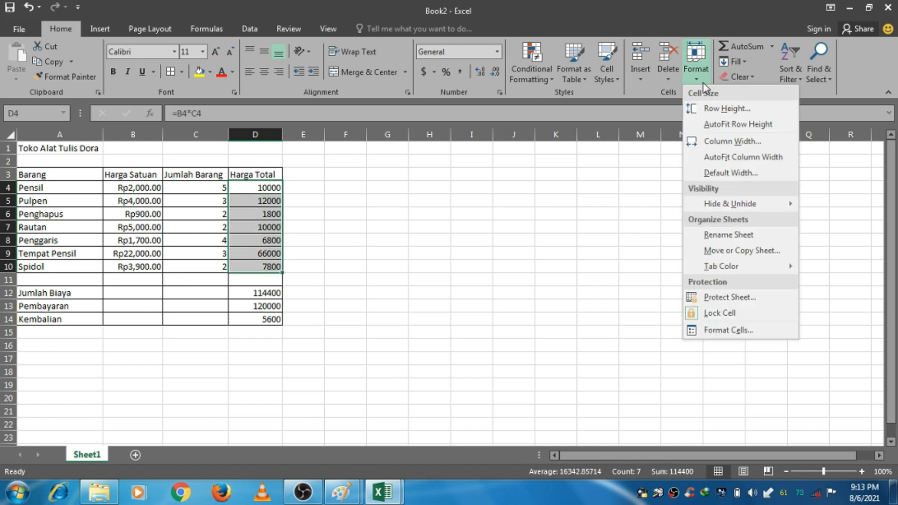
pyautogui.click(729, 330)
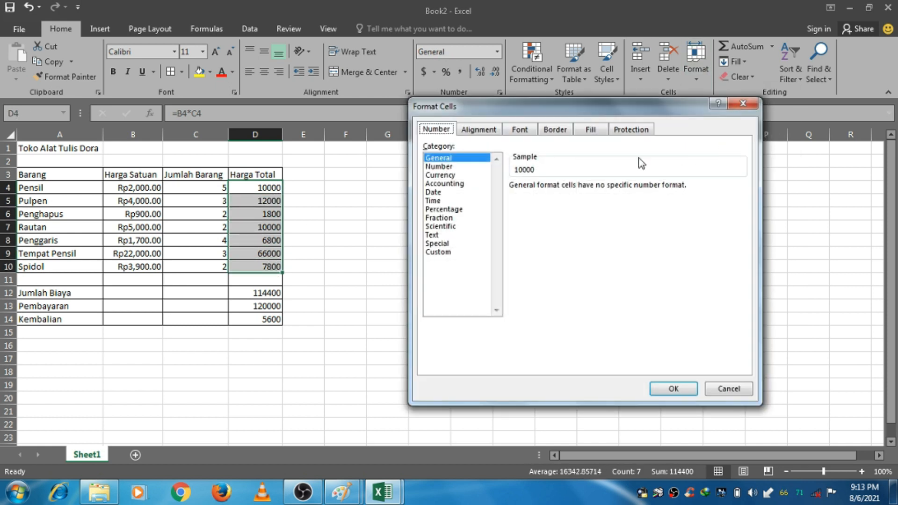
pyautogui.click(447, 176)
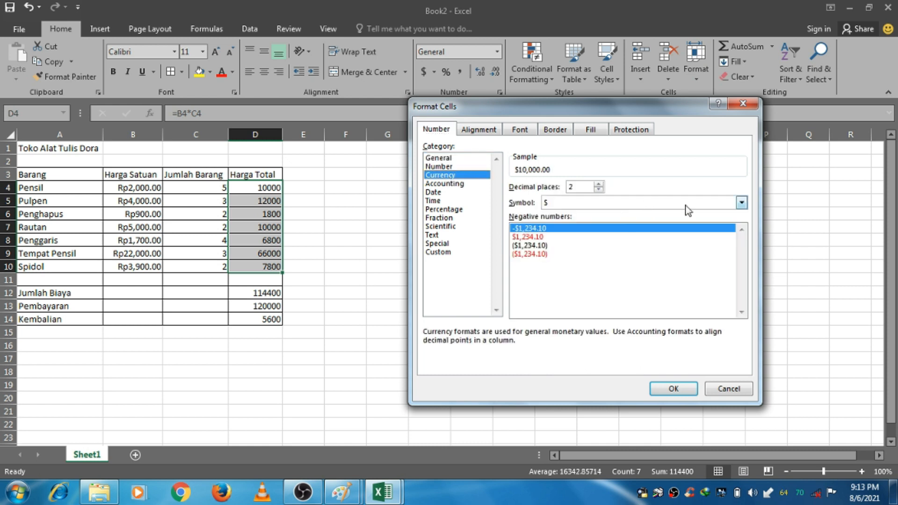
pyautogui.click(741, 202)
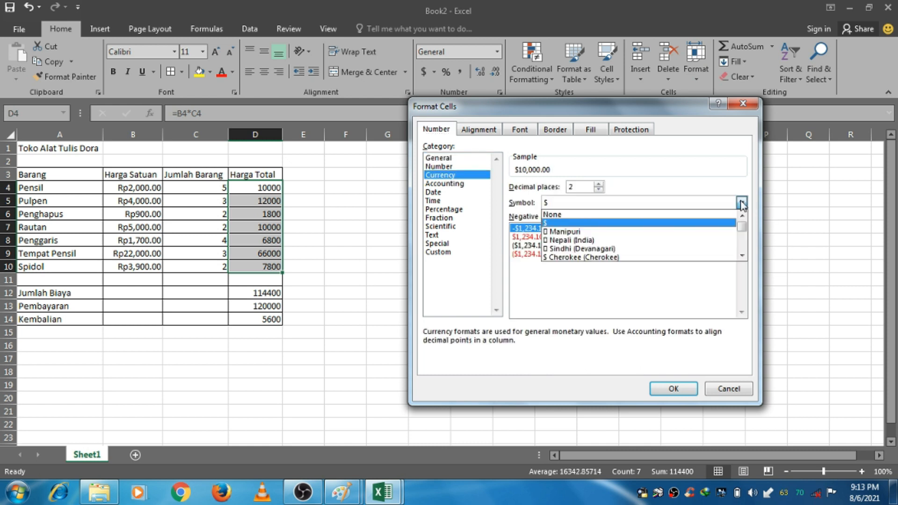
pyautogui.moveTo(741, 227); pyautogui.dragTo(742, 235)
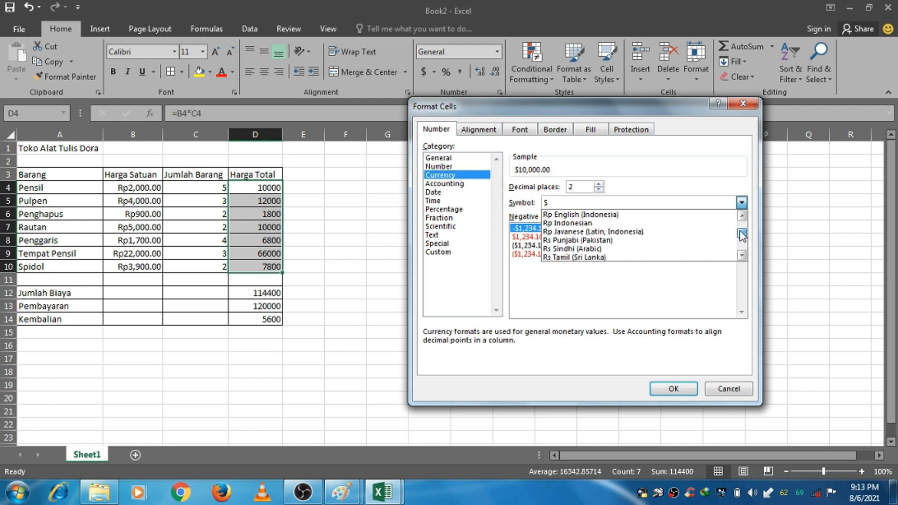
pyautogui.click(589, 224)
pyautogui.click(673, 389)
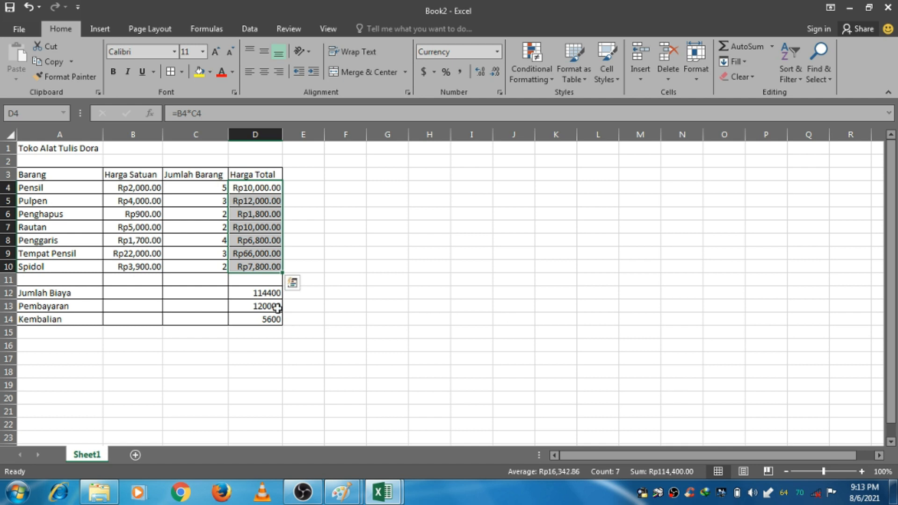
# Step: Format D12:D14 as Currency with the Rp Indonesian symbol and widen column D to fit the amounts
pyautogui.moveTo(265, 289); pyautogui.dragTo(270, 318)
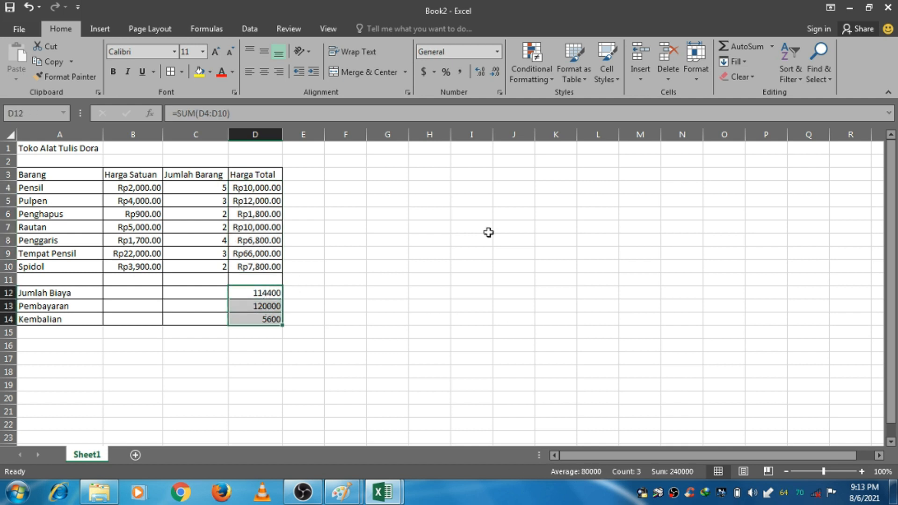
pyautogui.click(690, 57)
pyautogui.click(691, 57)
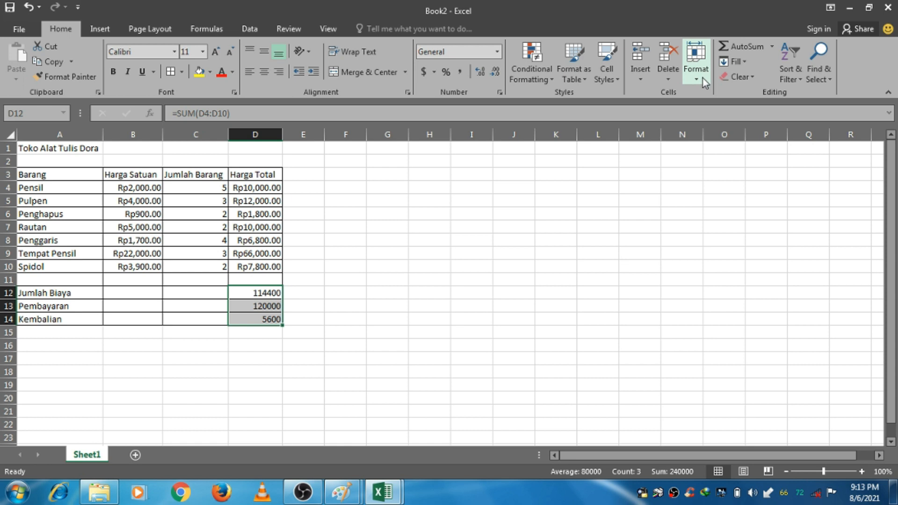
pyautogui.click(691, 57)
pyautogui.click(726, 330)
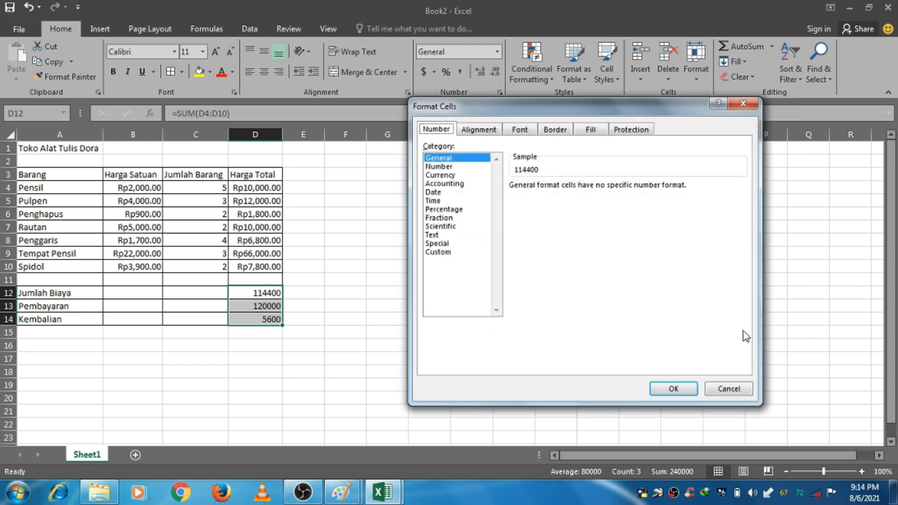
pyautogui.click(441, 175)
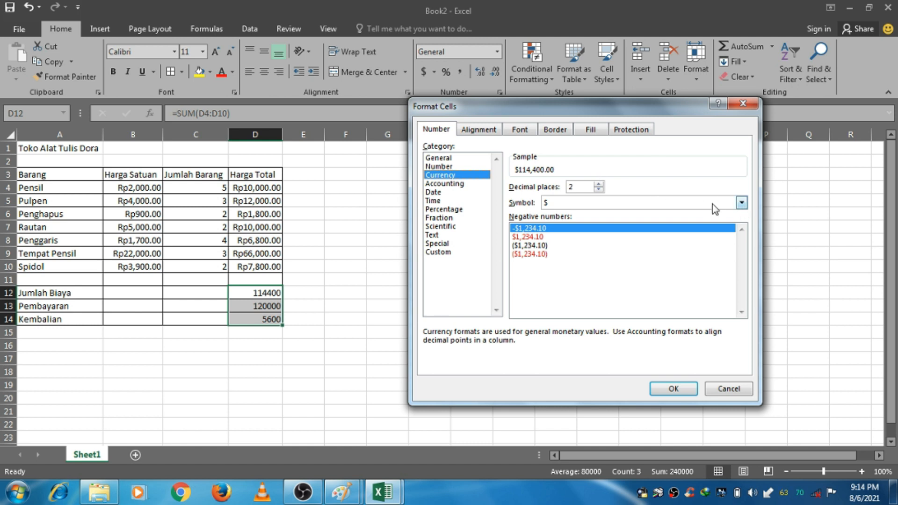
pyautogui.click(741, 203)
pyautogui.moveTo(741, 233); pyautogui.dragTo(742, 236)
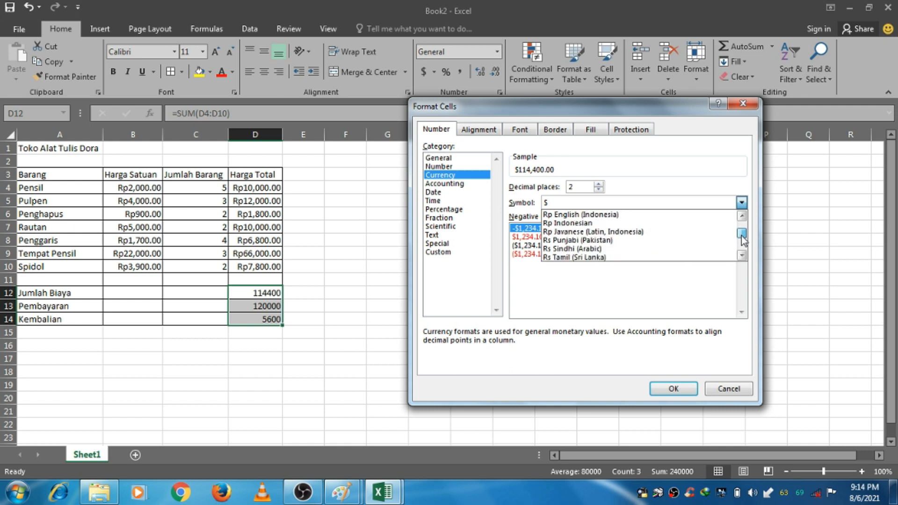
pyautogui.click(569, 224)
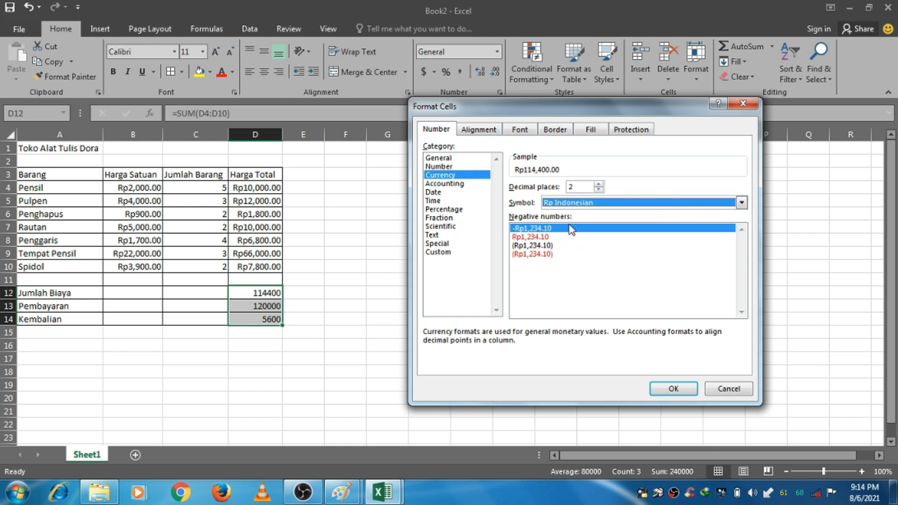
pyautogui.click(675, 389)
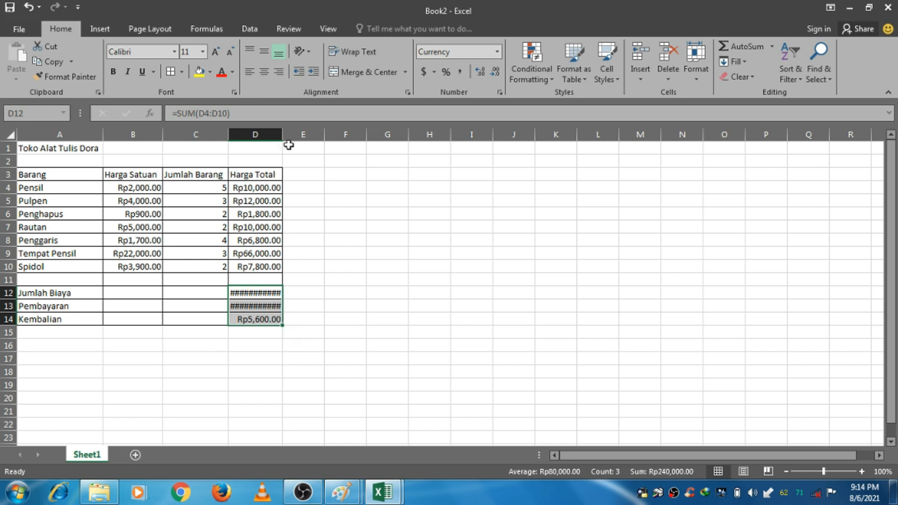
pyautogui.moveTo(282, 134); pyautogui.dragTo(296, 134)
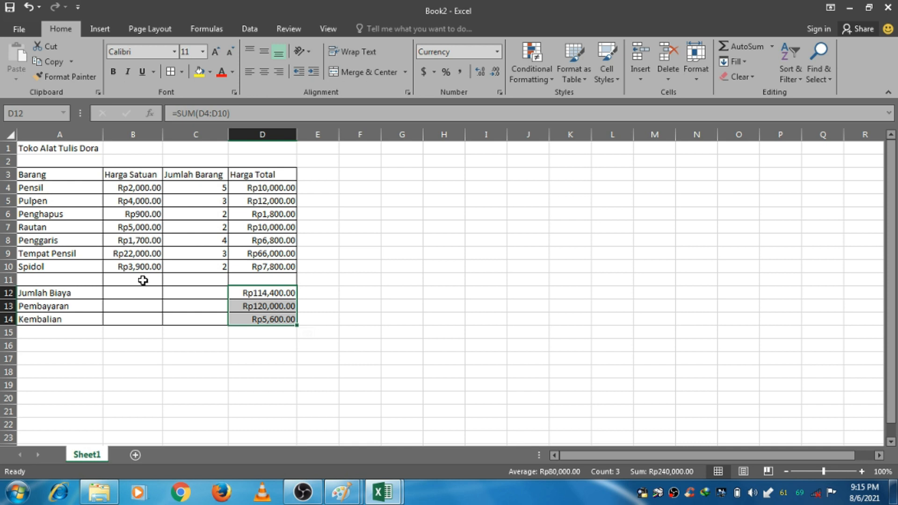
# Step: Merge and center the Jumlah Biaya, Pembayaran and Kembalian labels across columns A to C, each in its own row (12 to 14)
pyautogui.moveTo(77, 292); pyautogui.dragTo(194, 290)
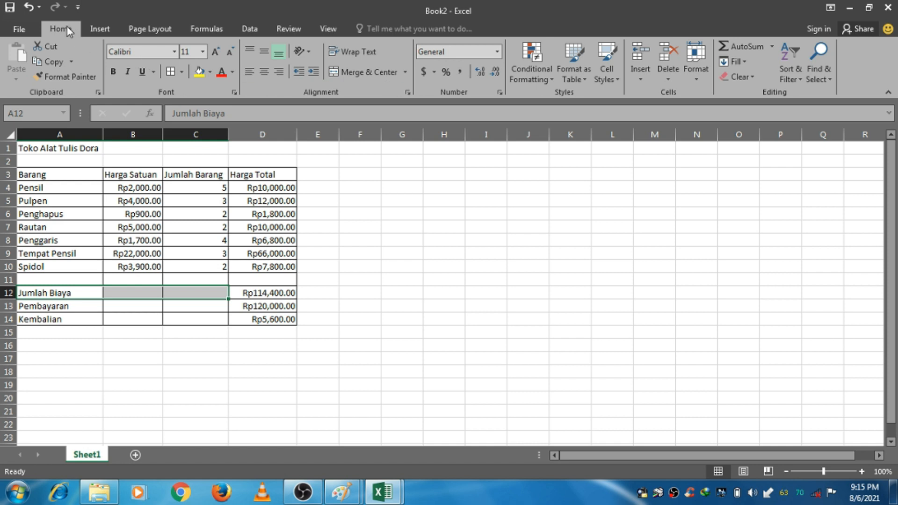
pyautogui.click(377, 73)
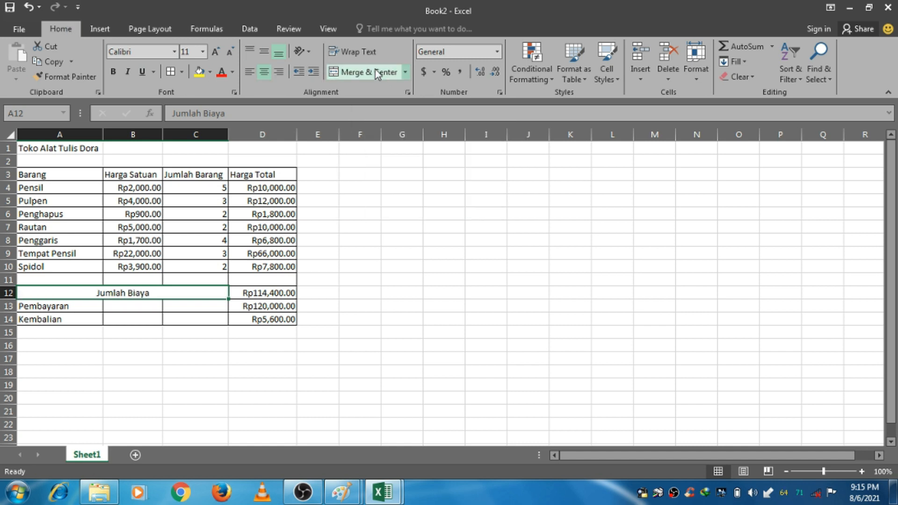
pyautogui.moveTo(59, 306); pyautogui.dragTo(192, 307)
pyautogui.click(365, 74)
pyautogui.moveTo(71, 320); pyautogui.dragTo(191, 317)
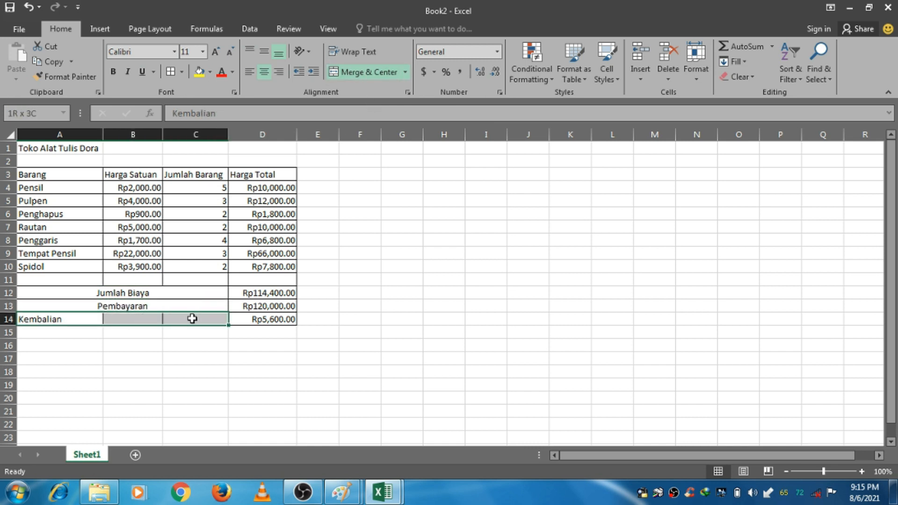
pyautogui.click(386, 74)
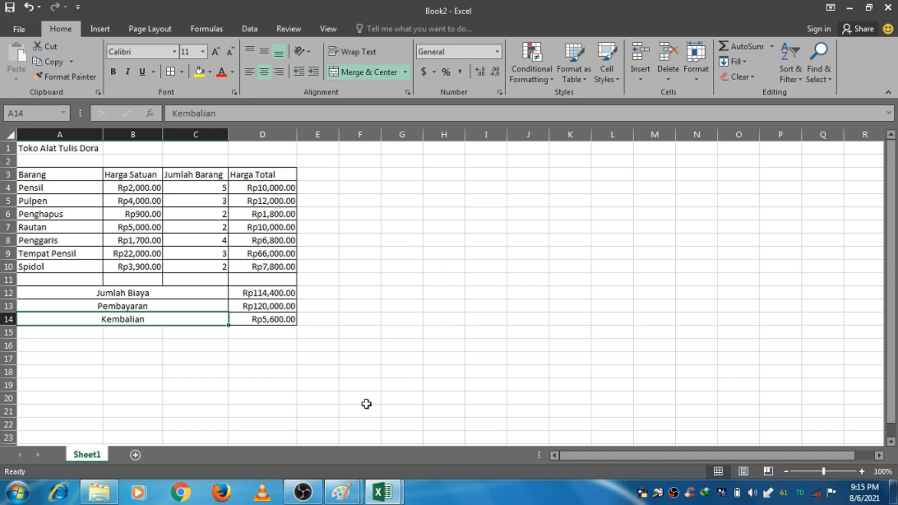
pyautogui.click(324, 277)
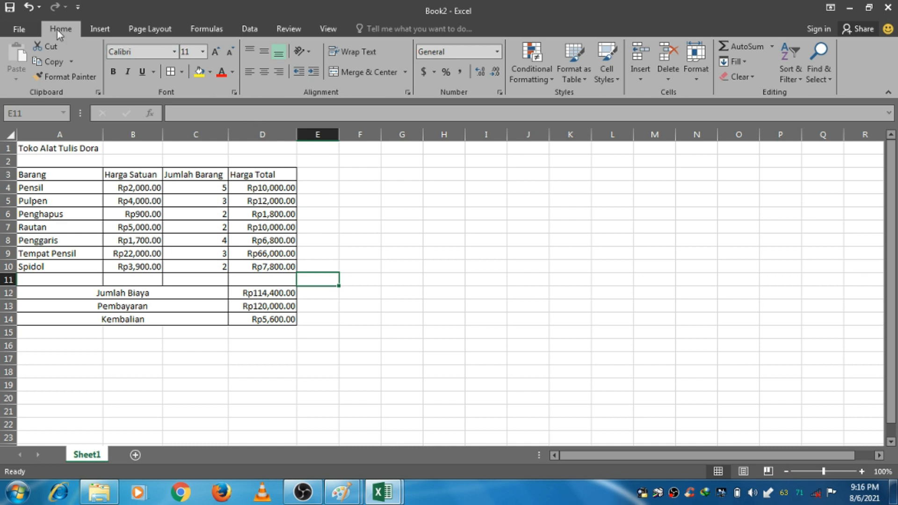
# Step: Save the workbook in the Documents library as an Excel Workbook named "kelas 5-latihan 1"
pyautogui.click(20, 29)
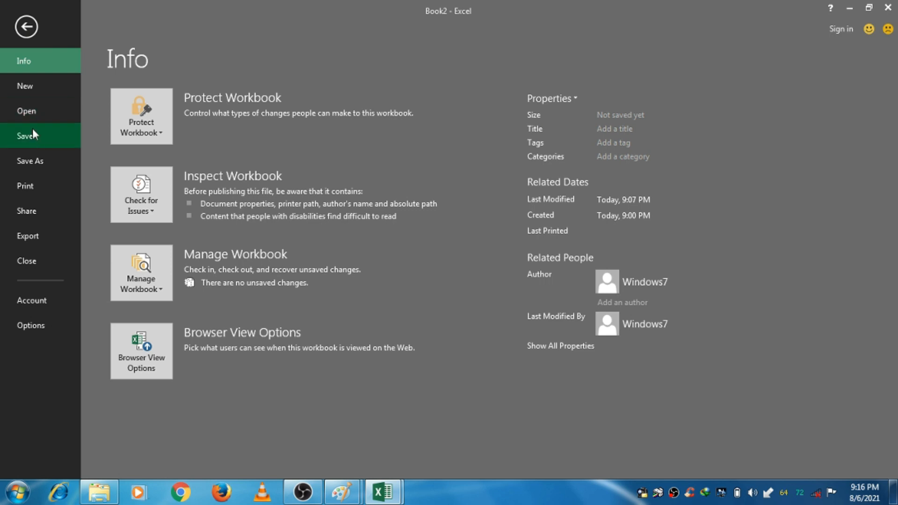
pyautogui.click(32, 136)
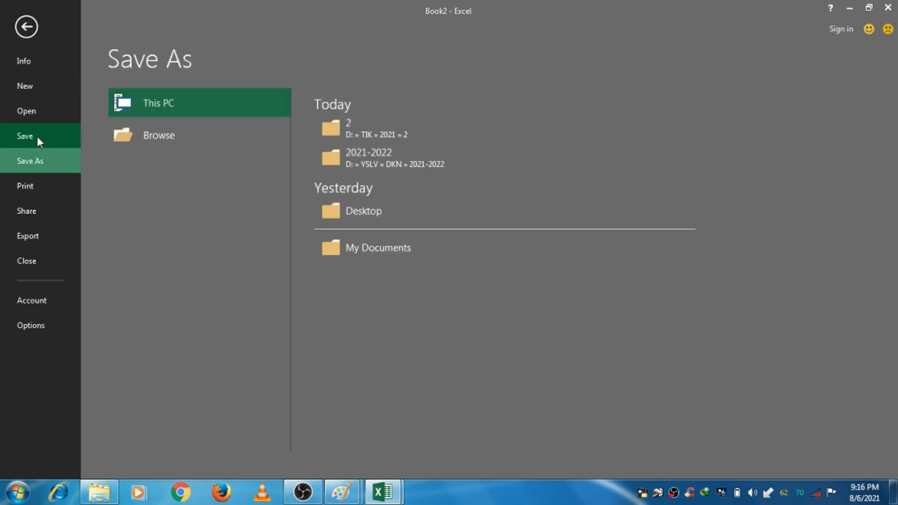
pyautogui.click(190, 140)
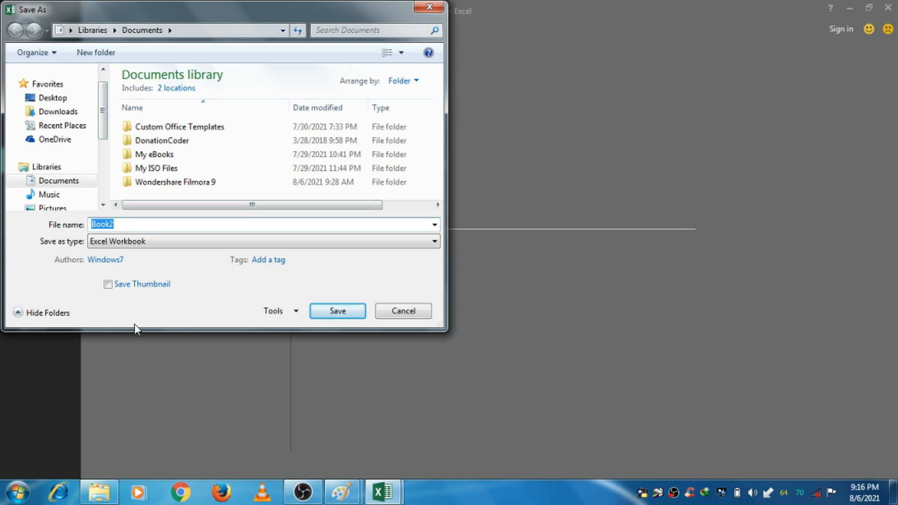
pyautogui.write('kelas 5-latihan ')
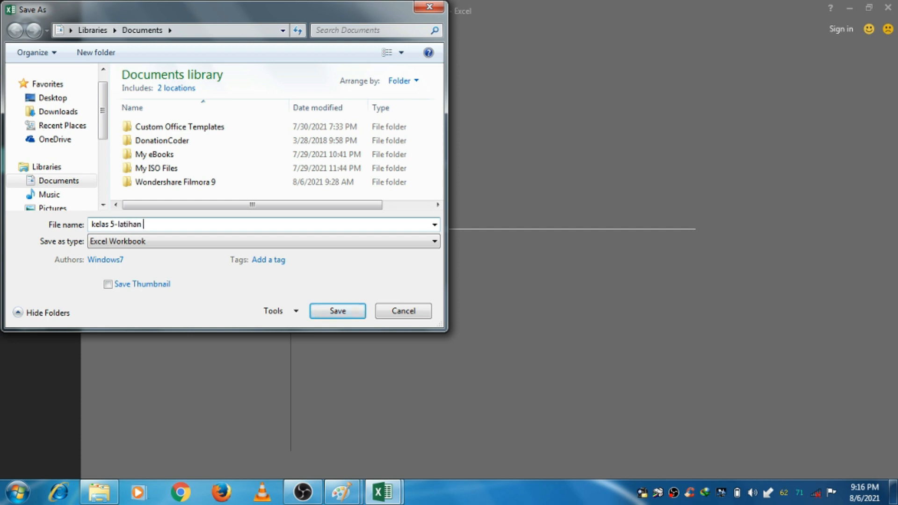
pyautogui.write('1')
pyautogui.click(348, 319)
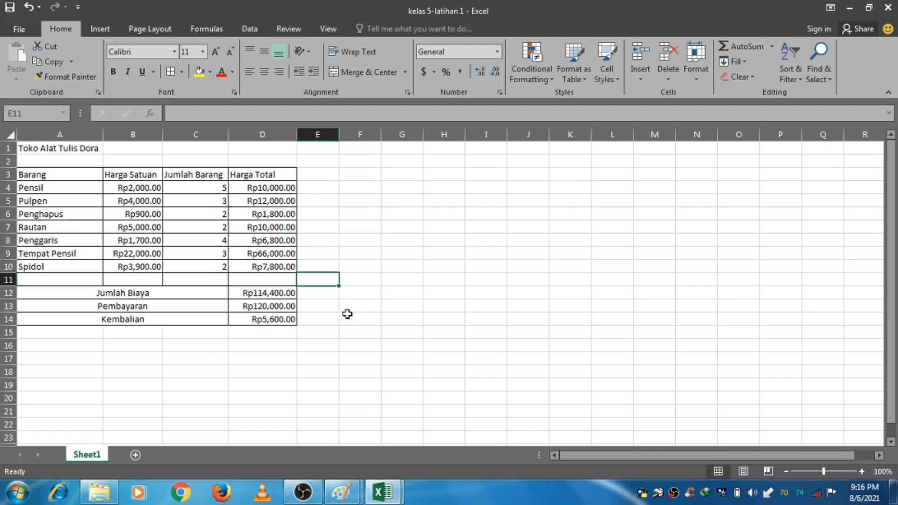